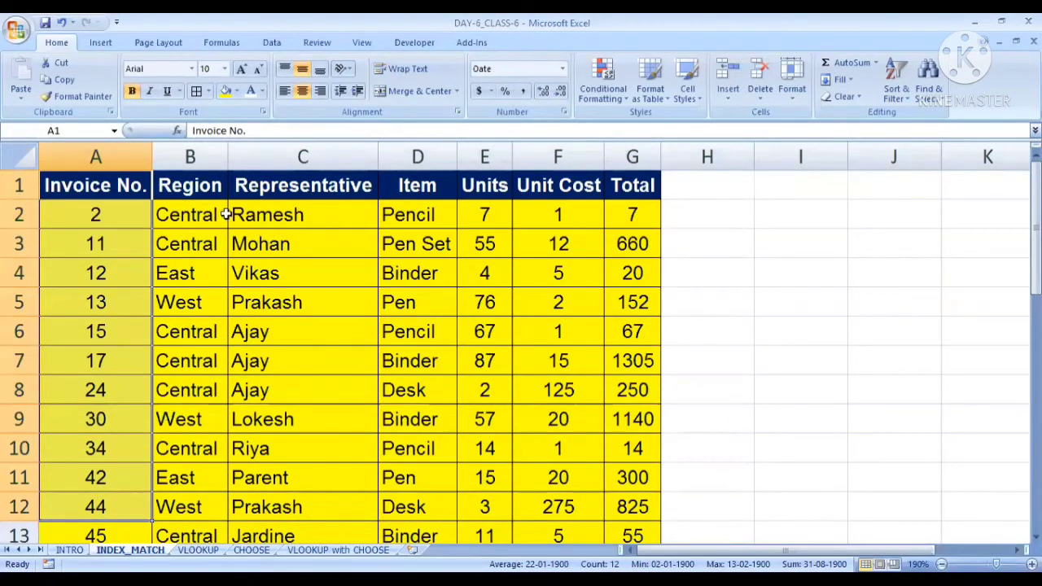
# Examine the invoice data table, going through the Region column and its neighbouring Representative column
pyautogui.moveTo(198, 188); pyautogui.dragTo(208, 509)
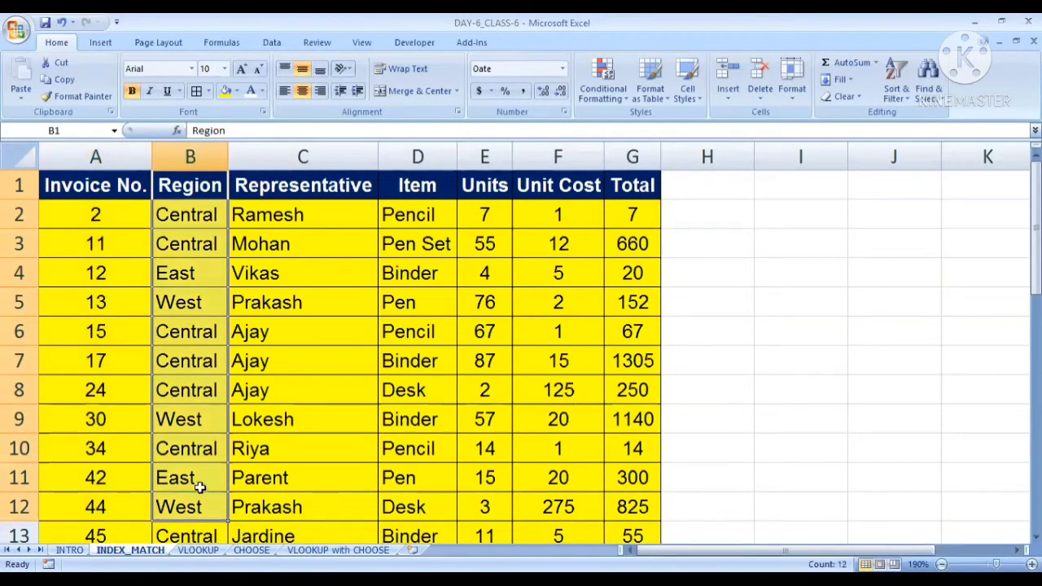
pyautogui.click(184, 213)
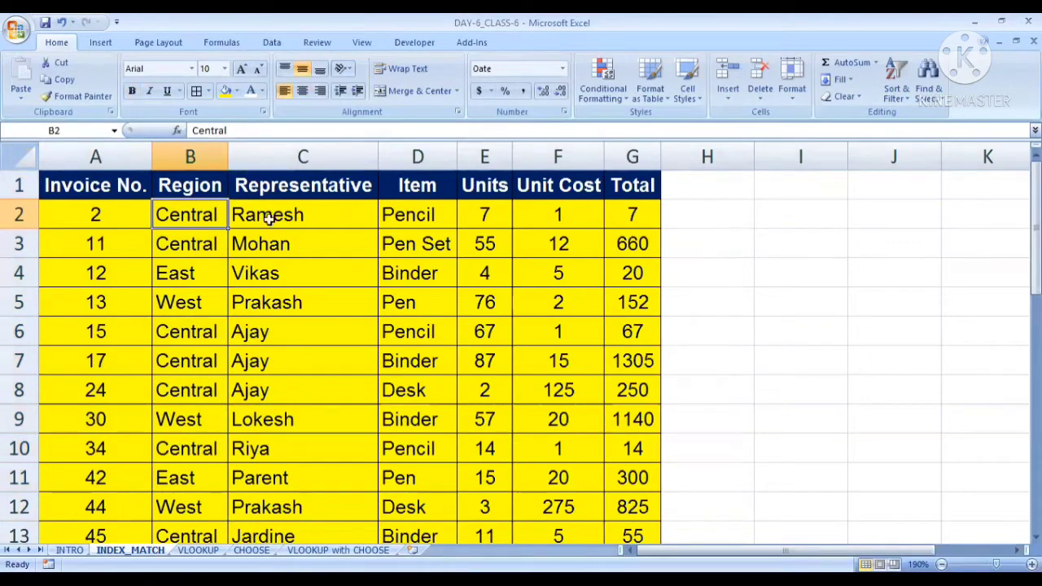
pyautogui.press('Down')
pyautogui.press('Down')
pyautogui.press('Down')
pyautogui.press('Down')
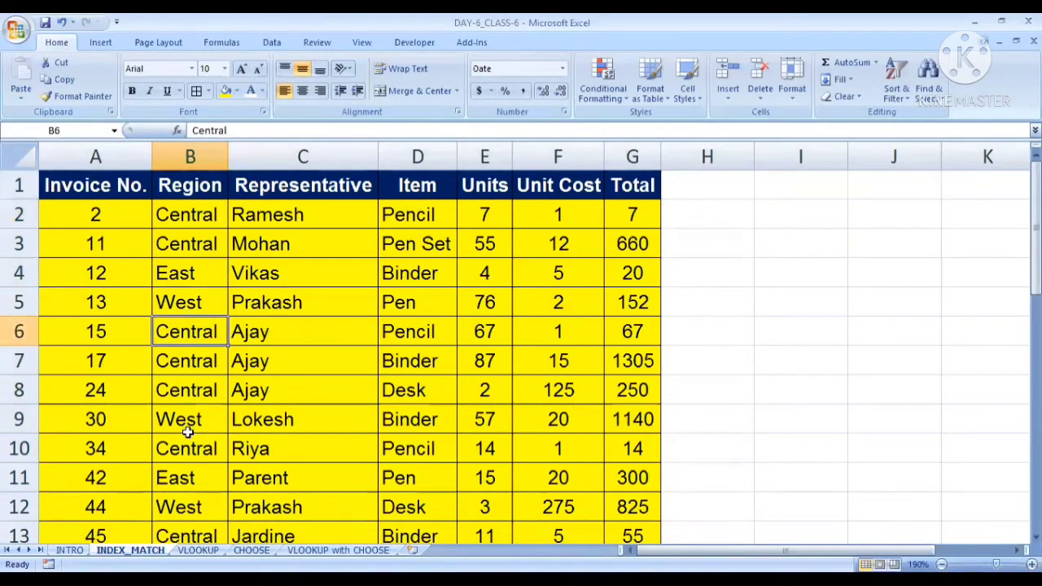
pyautogui.click(283, 218)
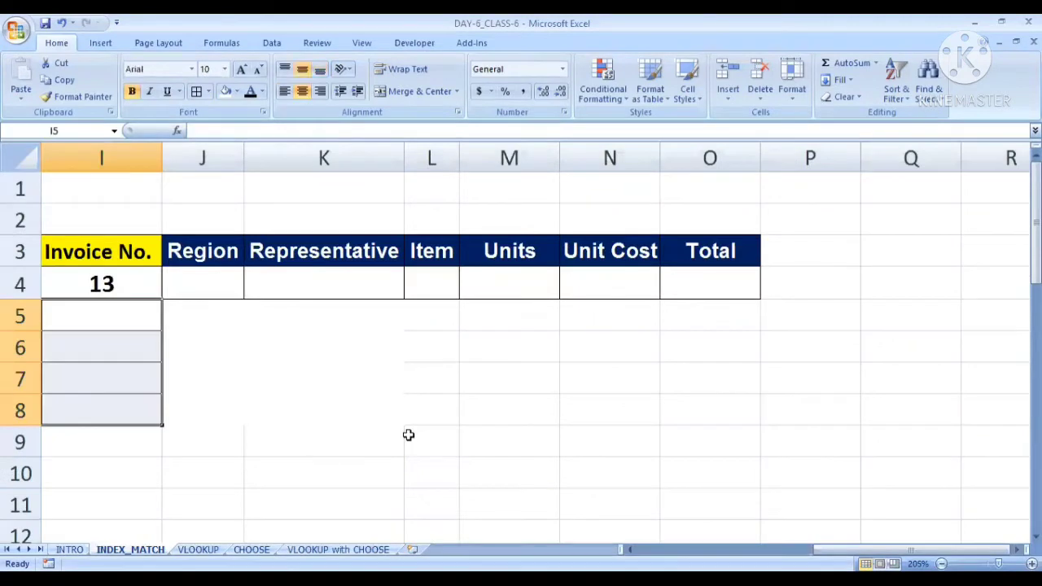
# Examine the lookup table in I3:O4, from the Invoice No. cell through the Total column
pyautogui.press('Up')
pyautogui.press('Up')
pyautogui.hotkey('ctrl', 'shift', 'Right')
pyautogui.hotkey('ctrl', 'shift', 'Down')
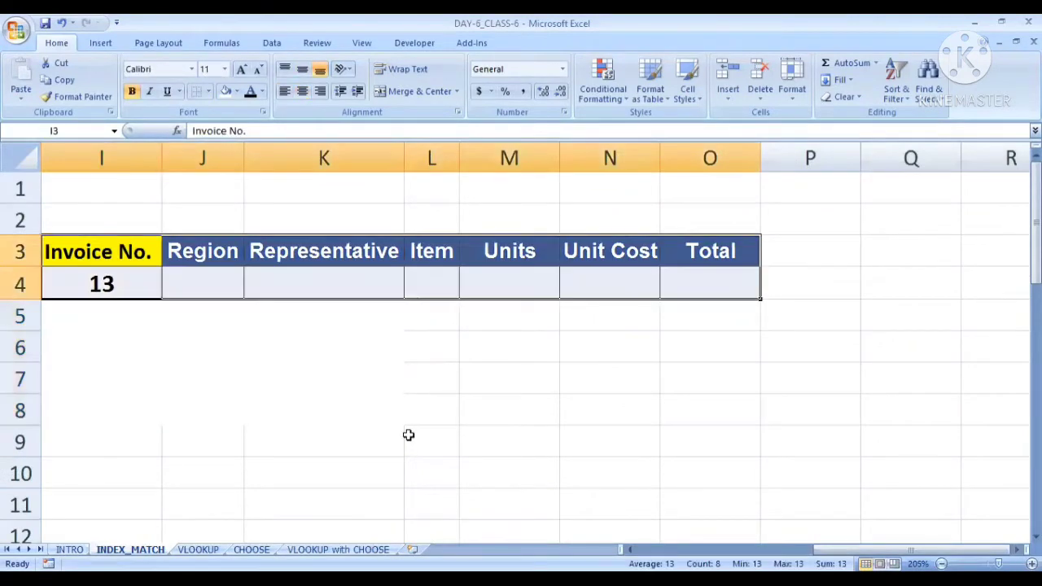
pyautogui.press('Left')
pyautogui.press('Right')
pyautogui.press('Down')
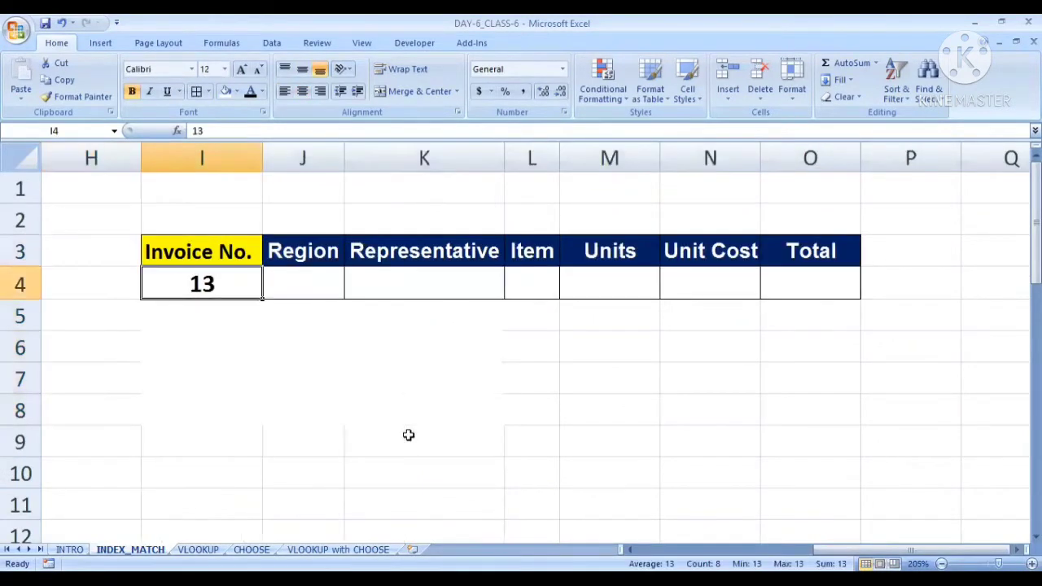
pyautogui.keyDown('ctrl'); pyautogui.scroll(2, 428, 317); pyautogui.keyUp('ctrl')
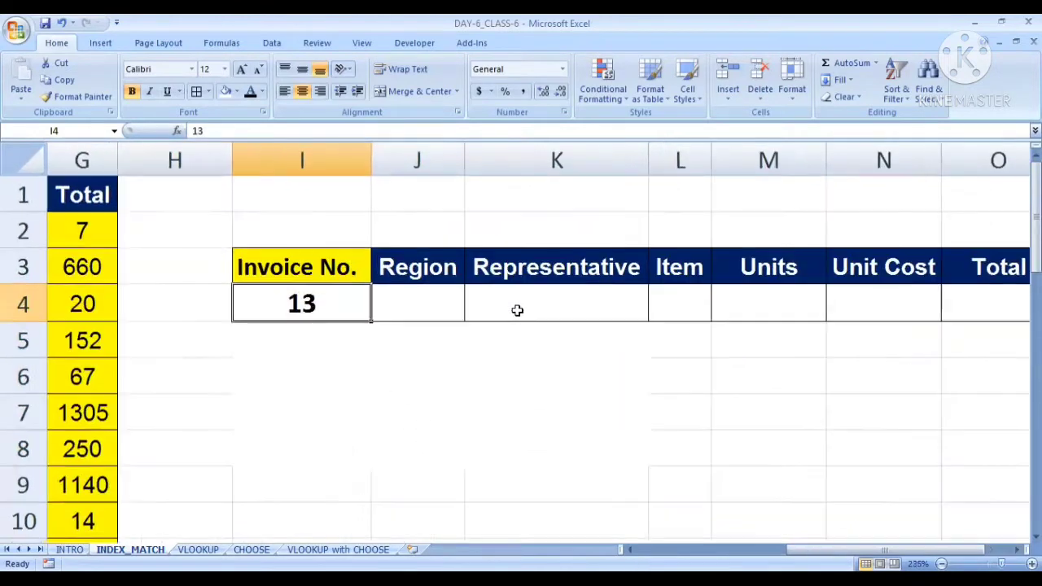
pyautogui.moveTo(886, 550); pyautogui.dragTo(910, 551)
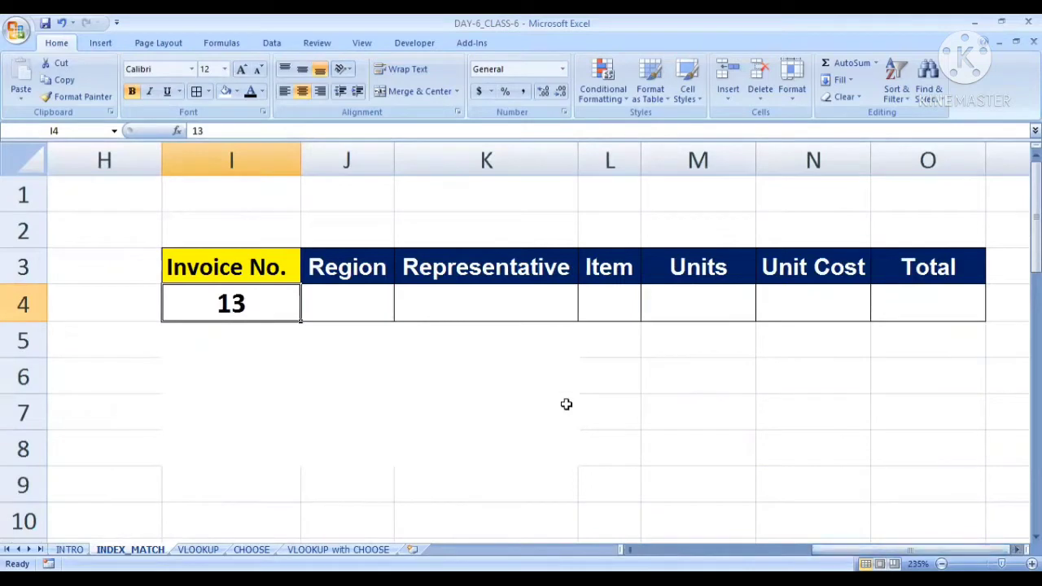
# Review the empty result cells J4:O4 under Region, Representative, Item, Units, Unit Cost and Total
pyautogui.click(337, 302)
pyautogui.moveTo(359, 306); pyautogui.dragTo(893, 295)
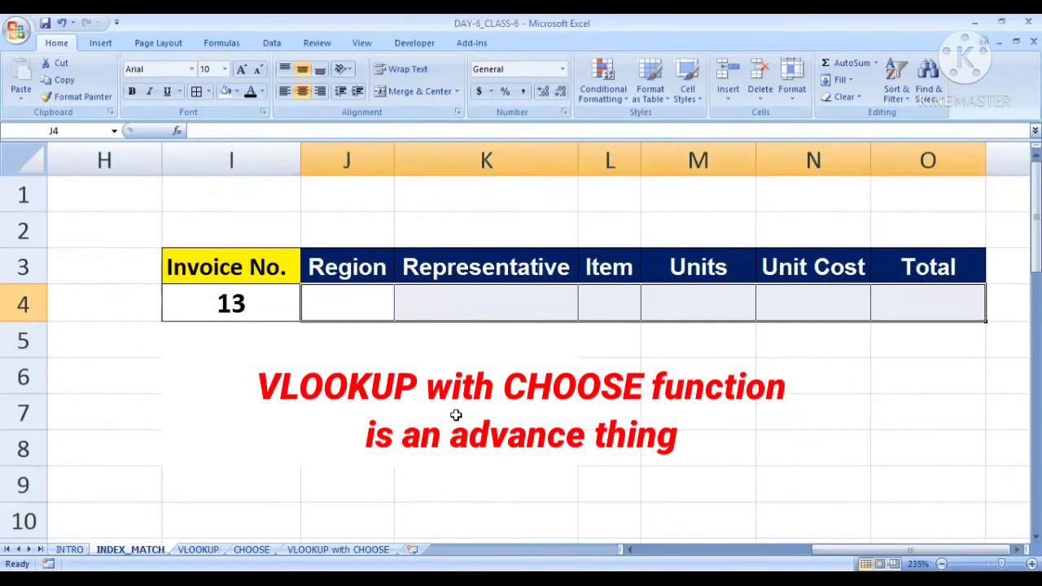
pyautogui.click(384, 412)
pyautogui.click(355, 312)
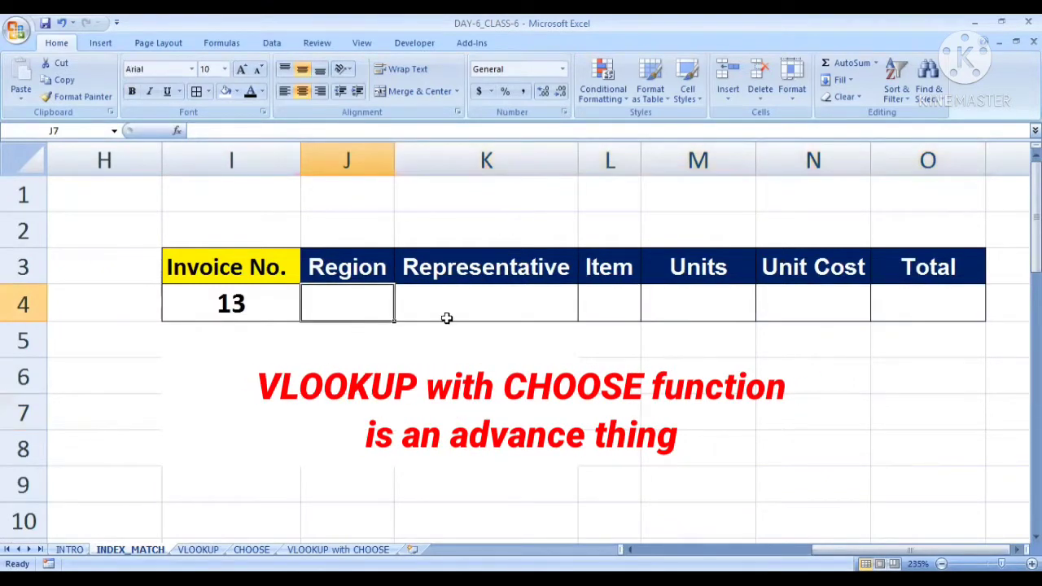
pyautogui.click(514, 300)
pyautogui.click(610, 302)
pyautogui.click(695, 308)
pyautogui.click(812, 288)
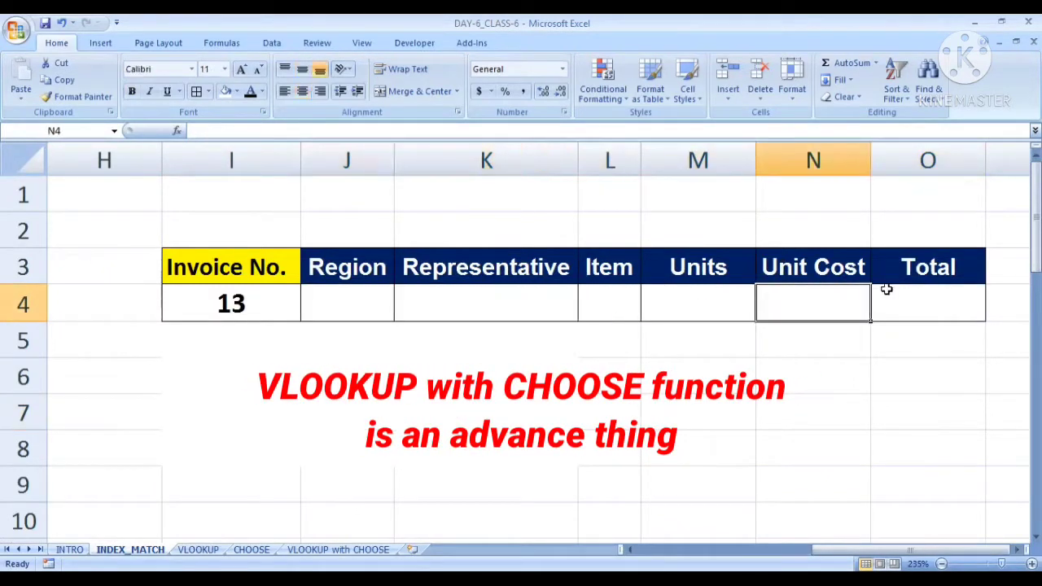
pyautogui.click(918, 293)
pyautogui.click(333, 307)
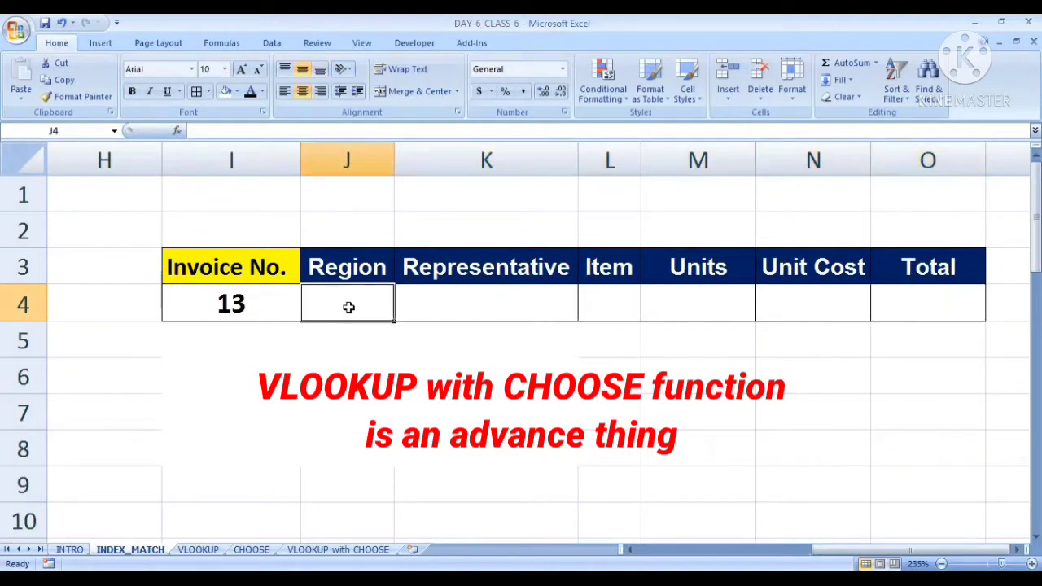
pyautogui.click(425, 305)
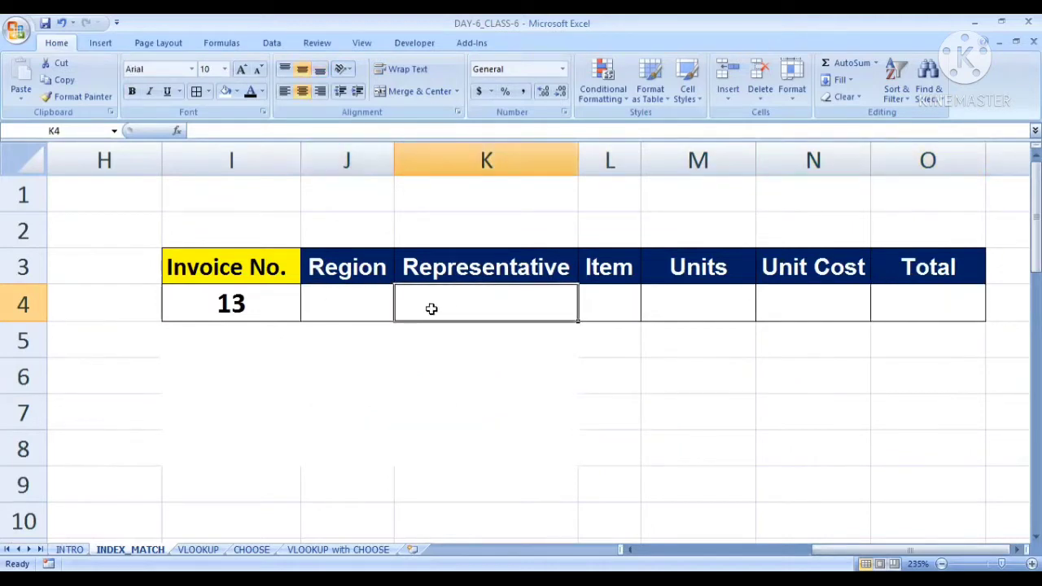
pyautogui.click(614, 298)
pyautogui.click(713, 303)
pyautogui.click(830, 300)
pyautogui.click(965, 298)
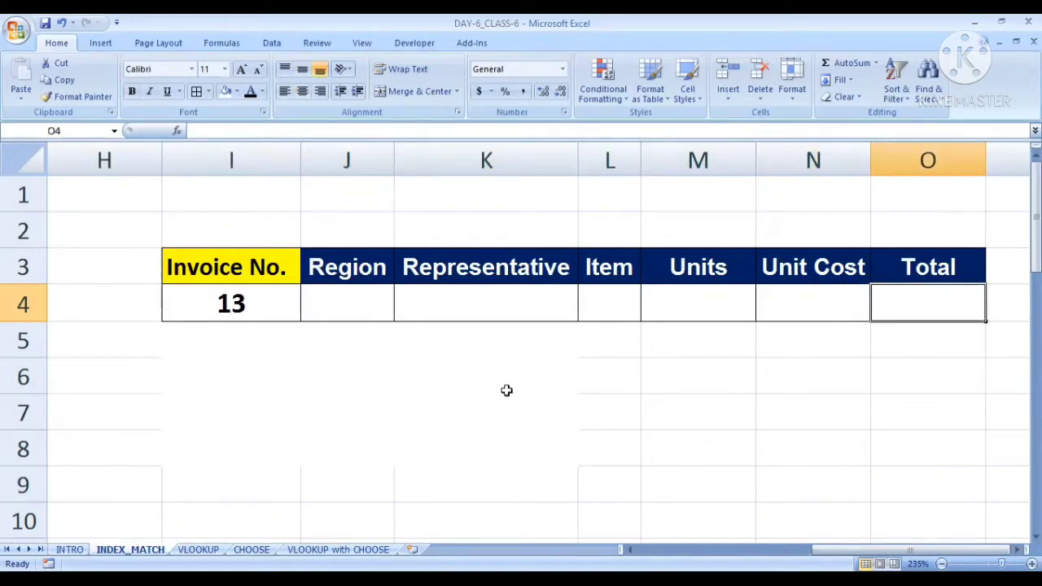
pyautogui.click(375, 364)
pyautogui.click(335, 298)
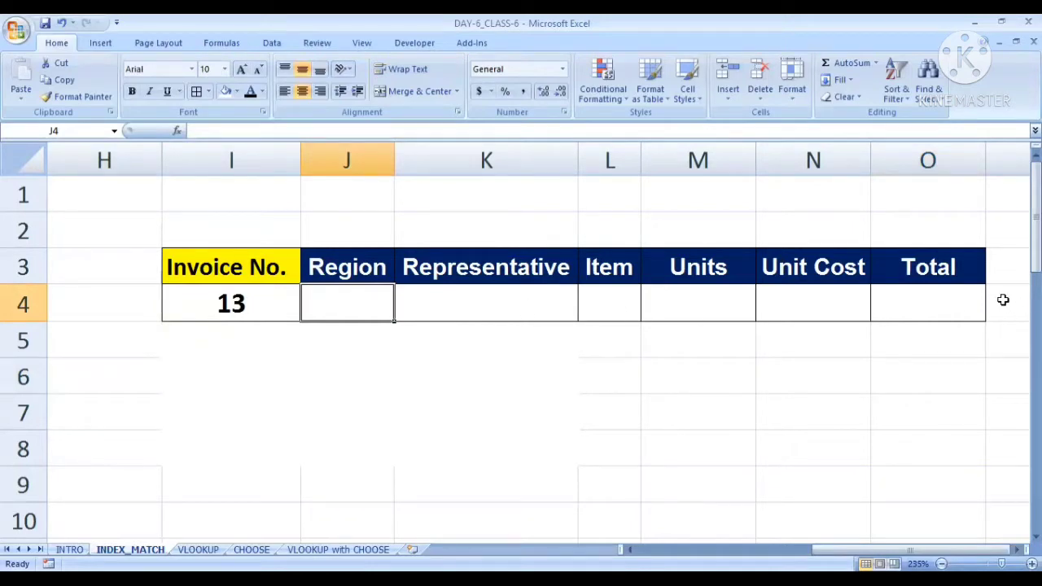
pyautogui.click(374, 411)
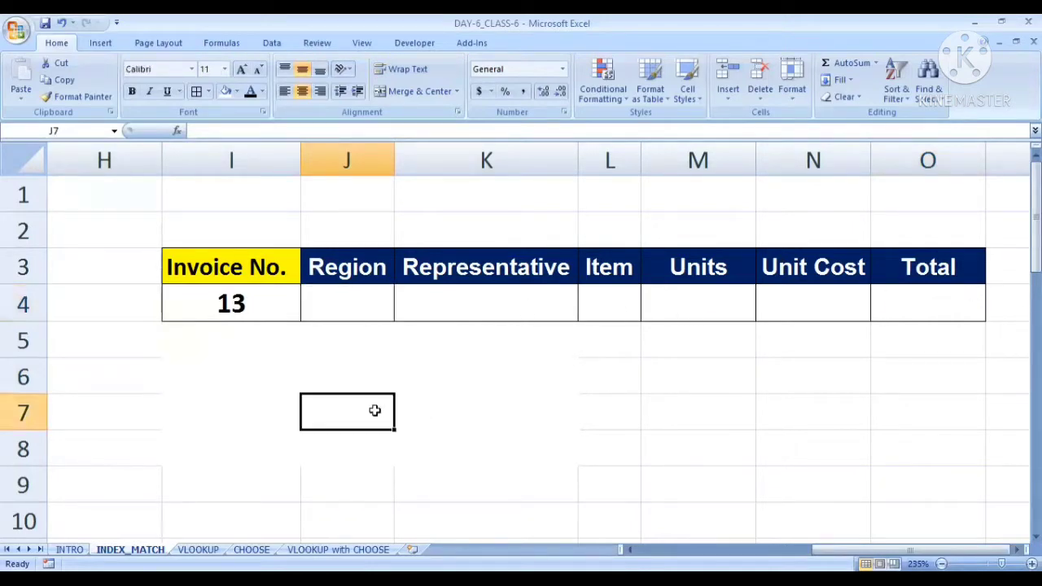
# Start an INDEX formula in the Region result cell J4 with the data range A2:G33 as its array
pyautogui.click(345, 302)
pyautogui.write('=')
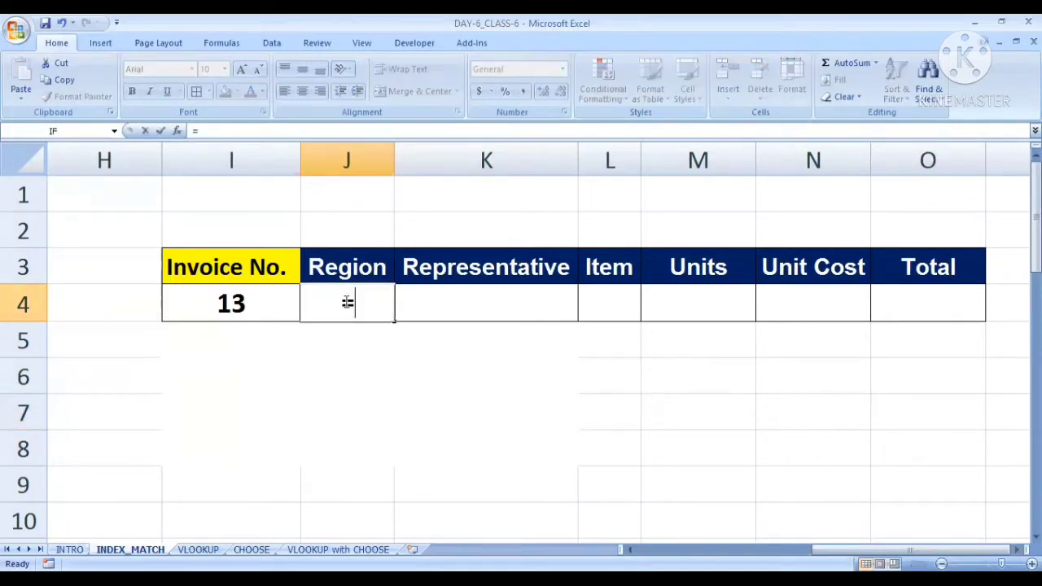
pyautogui.write('index(')
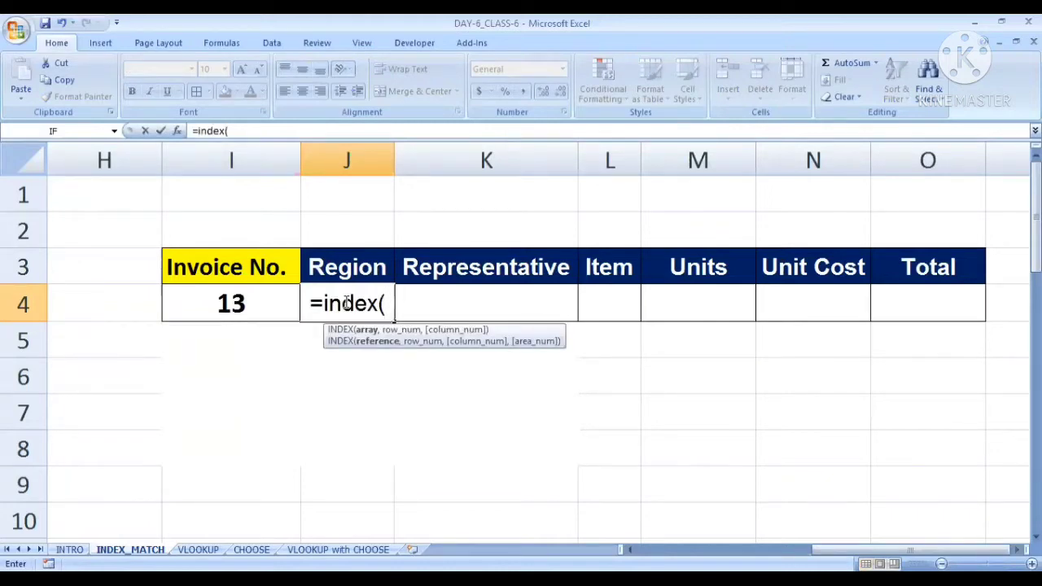
pyautogui.moveTo(838, 550); pyautogui.dragTo(657, 550)
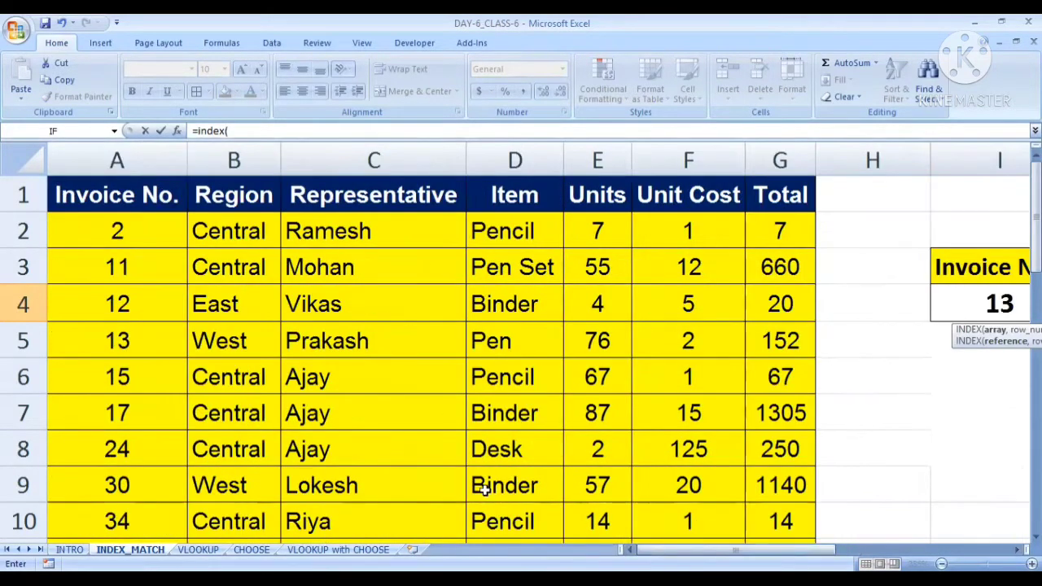
pyautogui.moveTo(72, 228); pyautogui.dragTo(779, 400)
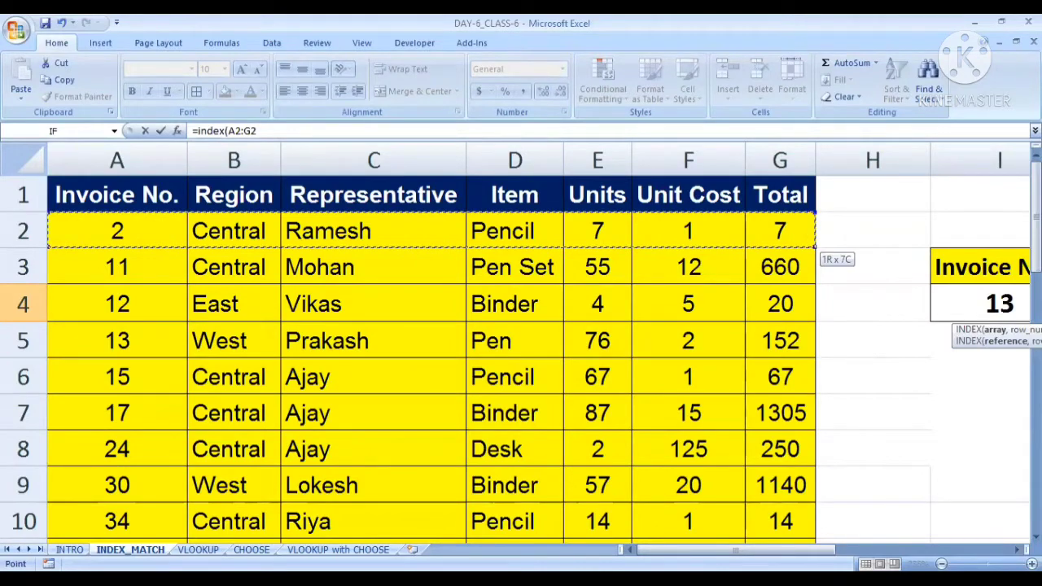
pyautogui.moveTo(779, 562); pyautogui.dragTo(756, 459)
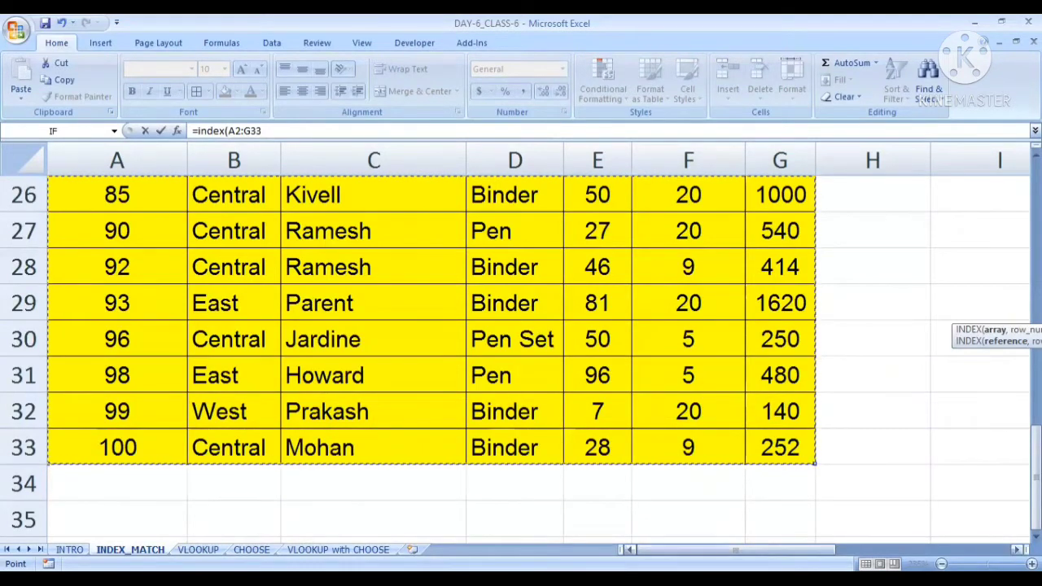
# Make the array reference in the J4 INDEX formula absolute as $A$2:$G$33
pyautogui.moveTo(734, 549); pyautogui.dragTo(914, 550)
pyautogui.scroll(8, 611, 396)
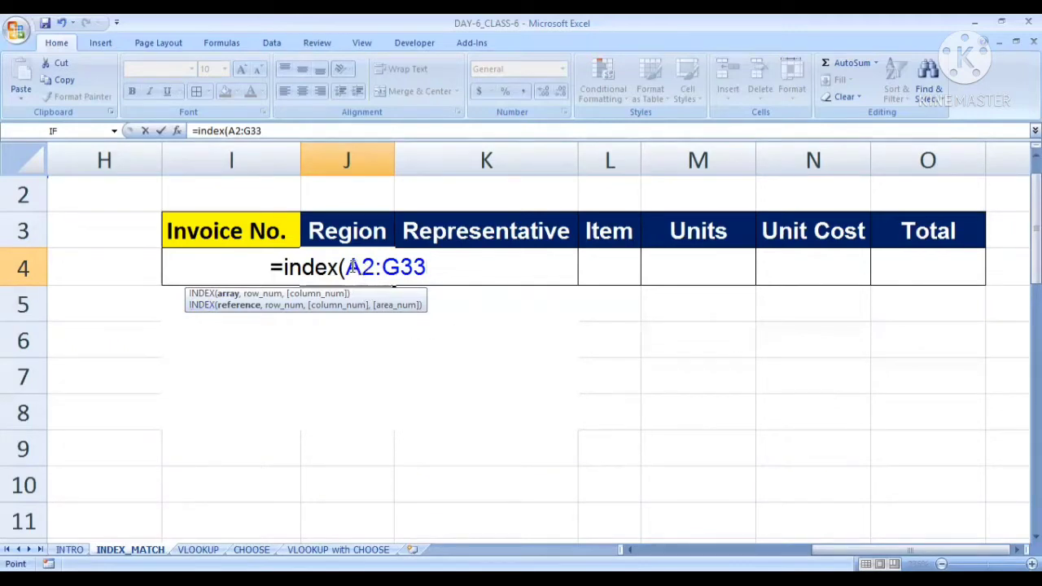
pyautogui.moveTo(346, 269); pyautogui.dragTo(438, 273)
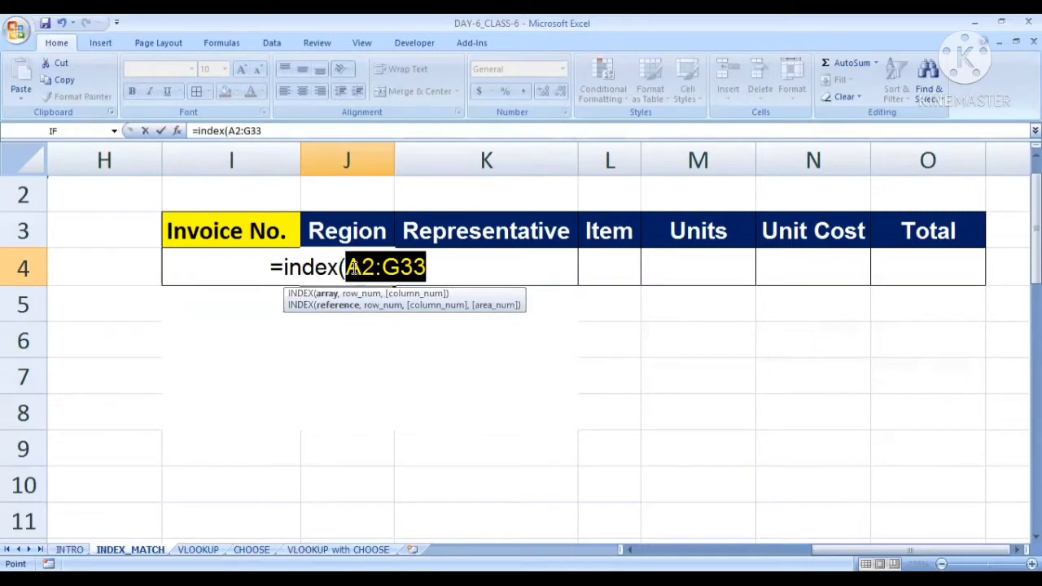
pyautogui.press('F2')
pyautogui.click(402, 267)
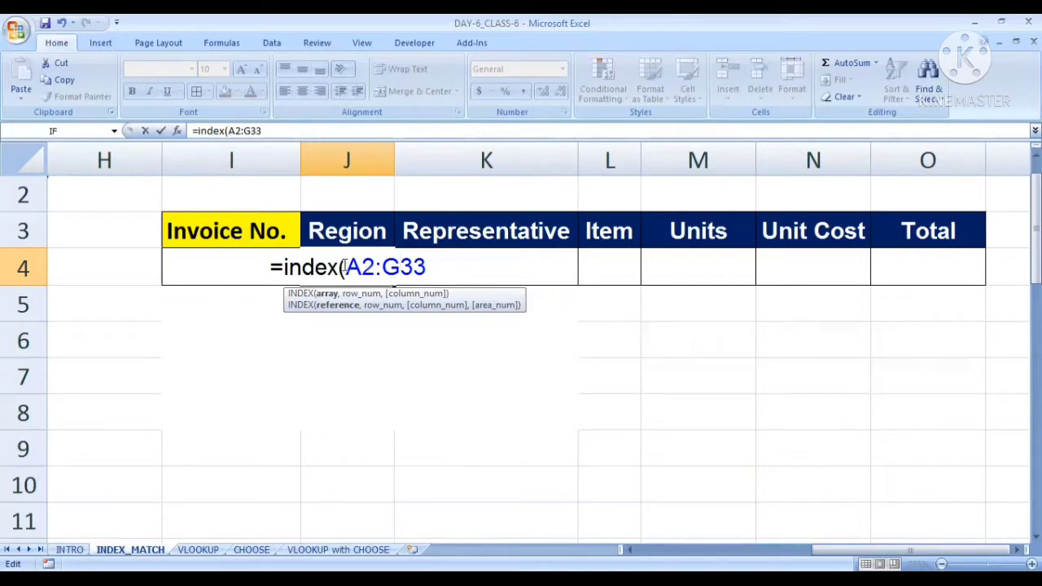
pyautogui.moveTo(345, 267); pyautogui.dragTo(428, 267)
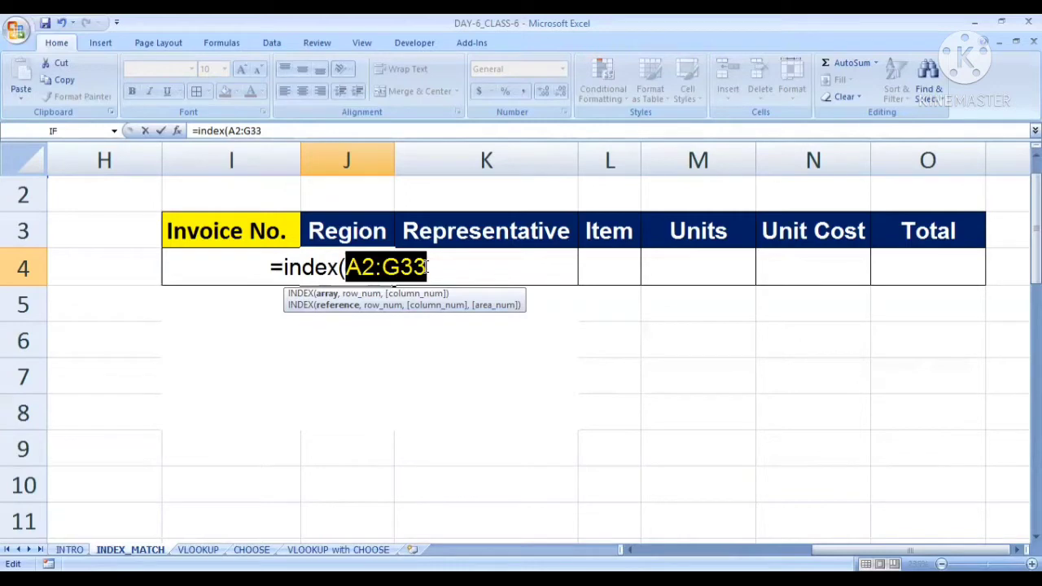
pyautogui.press('F4')
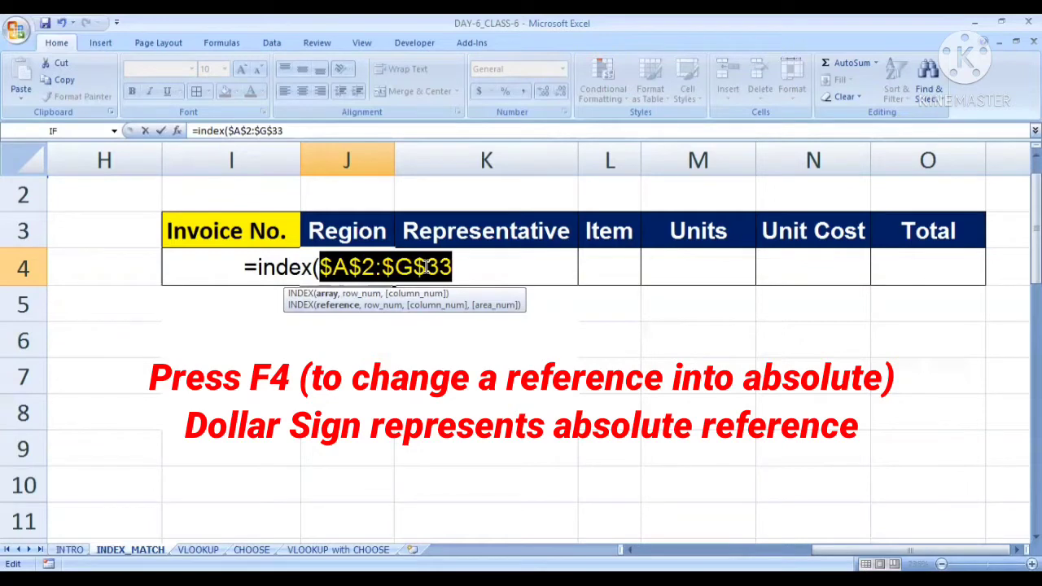
pyautogui.click(417, 267)
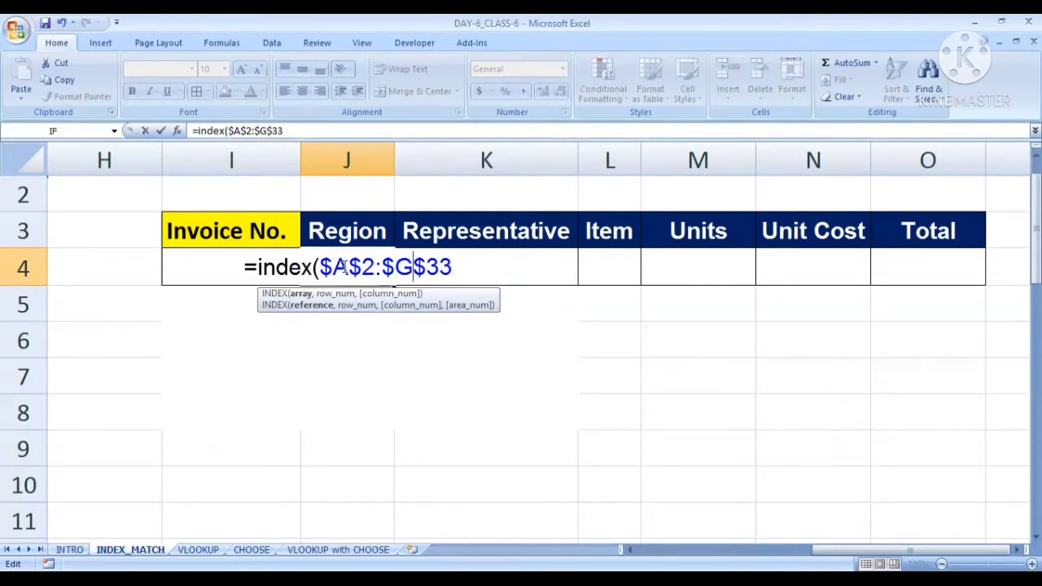
pyautogui.moveTo(322, 267); pyautogui.dragTo(459, 267)
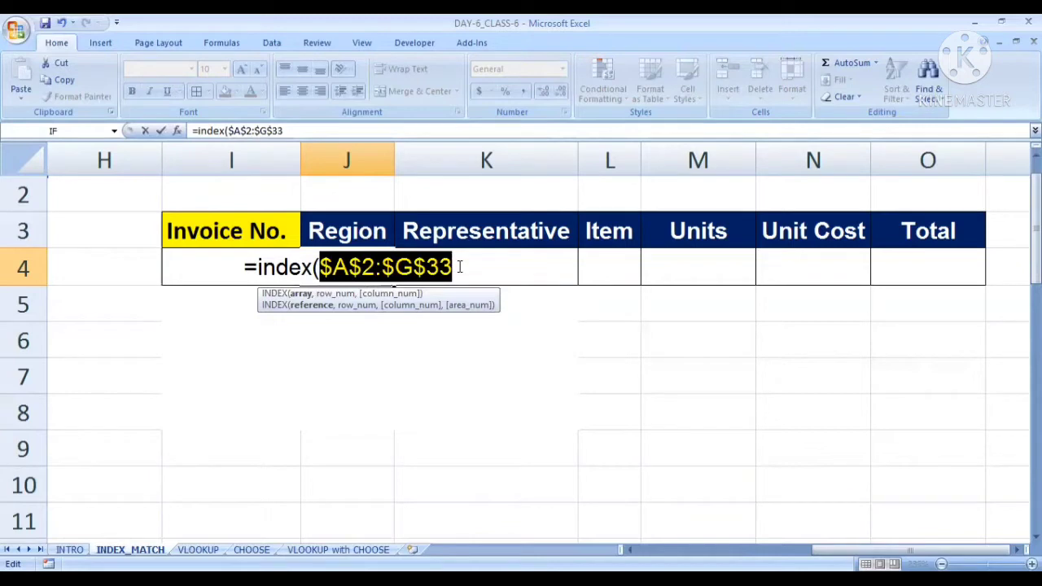
# Continue the J4 formula with a nested MATCH function as the INDEX row number argument
pyautogui.click(458, 263)
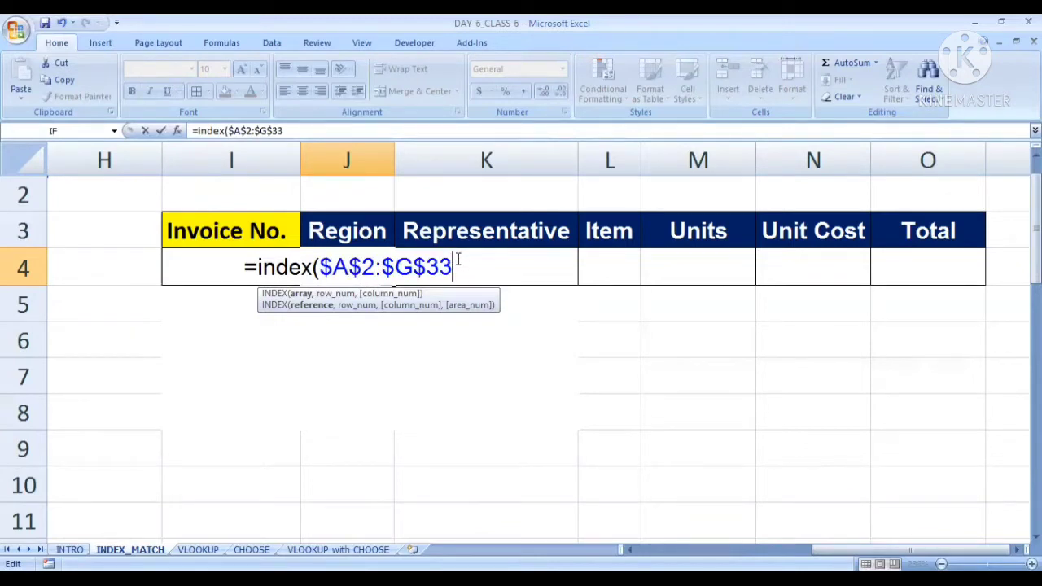
pyautogui.write(',')
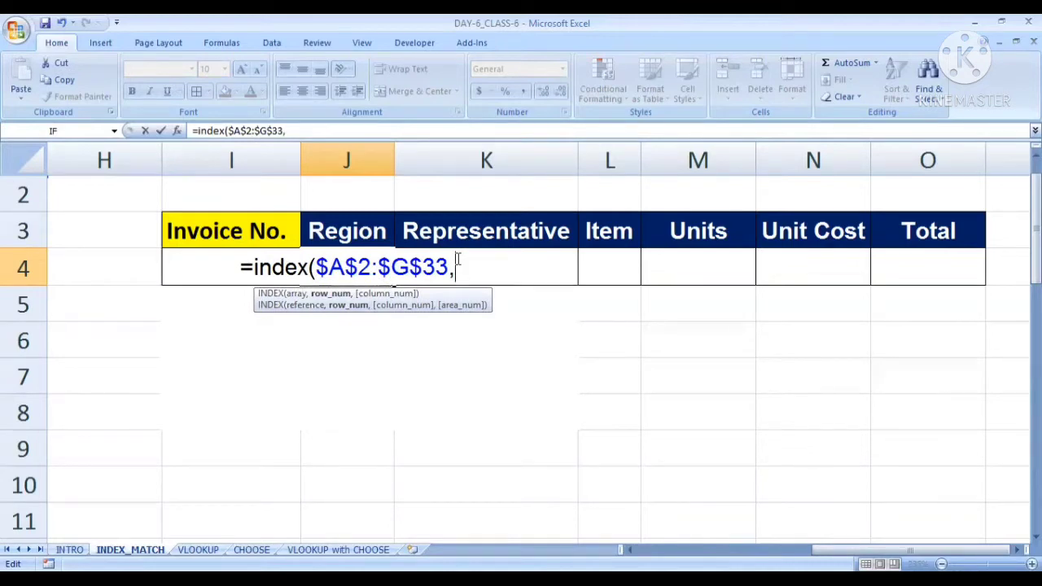
pyautogui.write('match(')
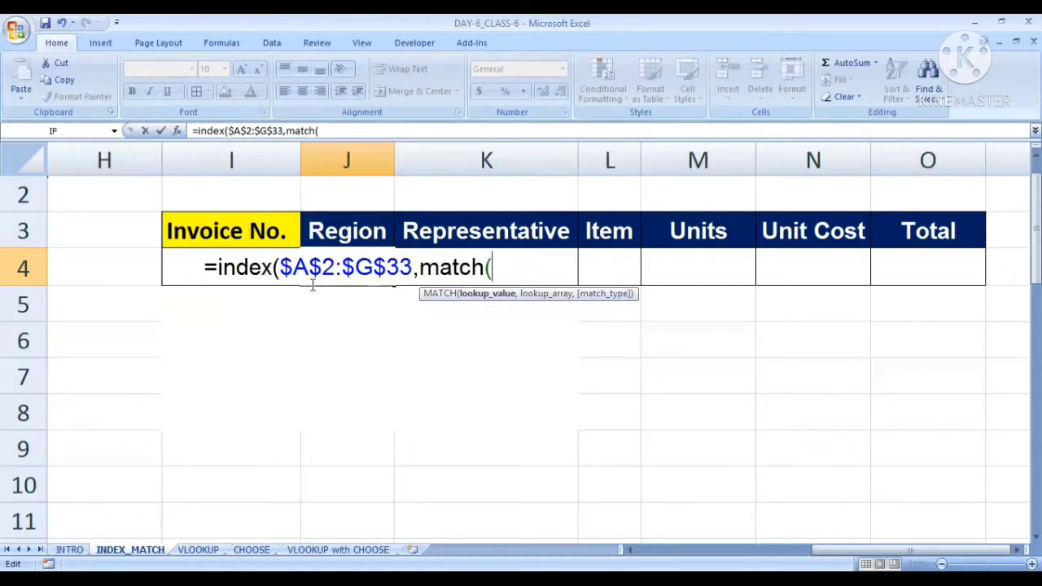
pyautogui.click(188, 265)
pyautogui.write('=')
pyautogui.click(144, 268)
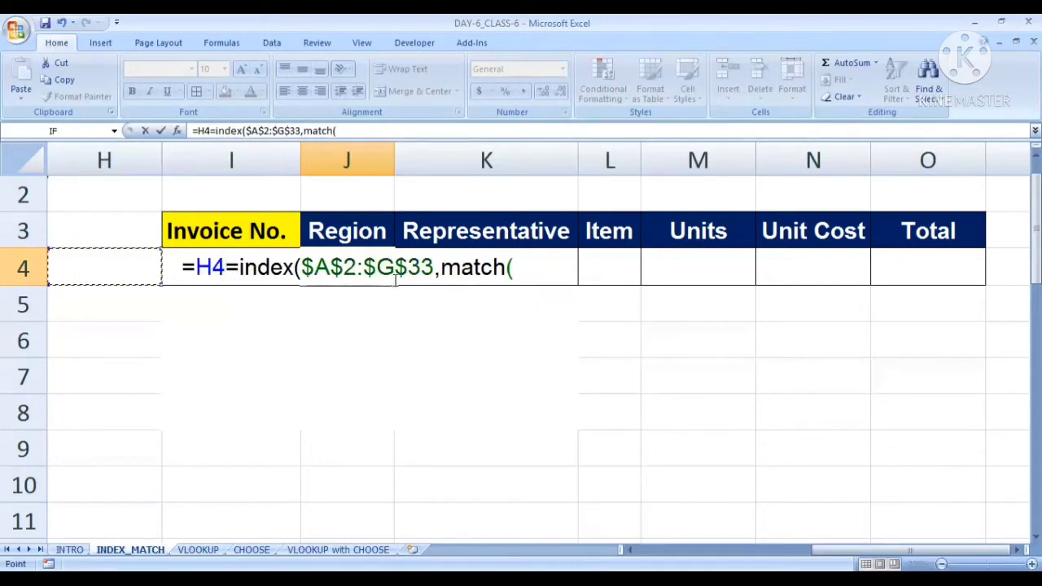
pyautogui.press('Right')
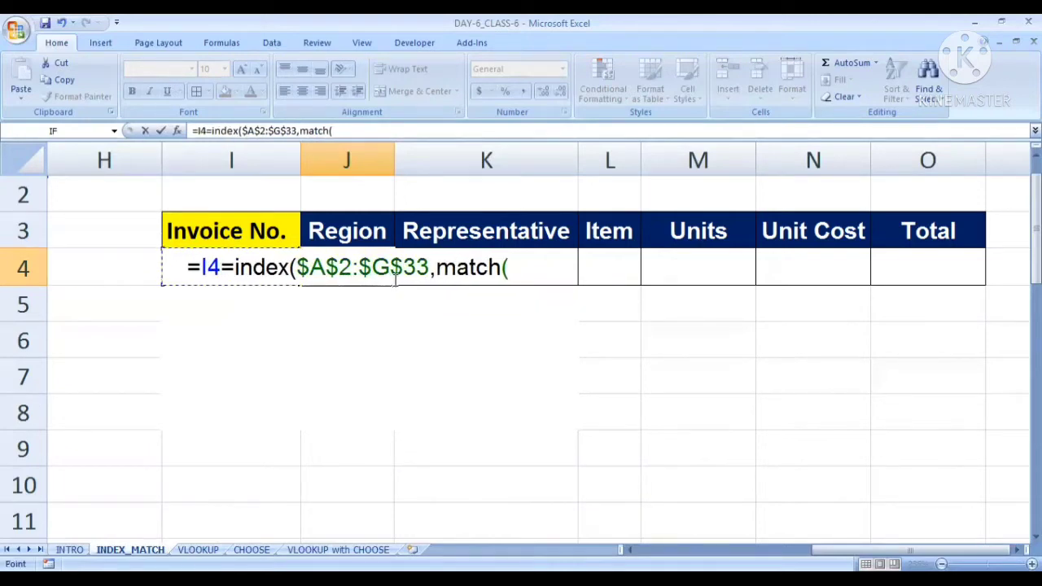
pyautogui.press('BackSpace')
pyautogui.press('BackSpace')
pyautogui.press('BackSpace')
pyautogui.press('End')
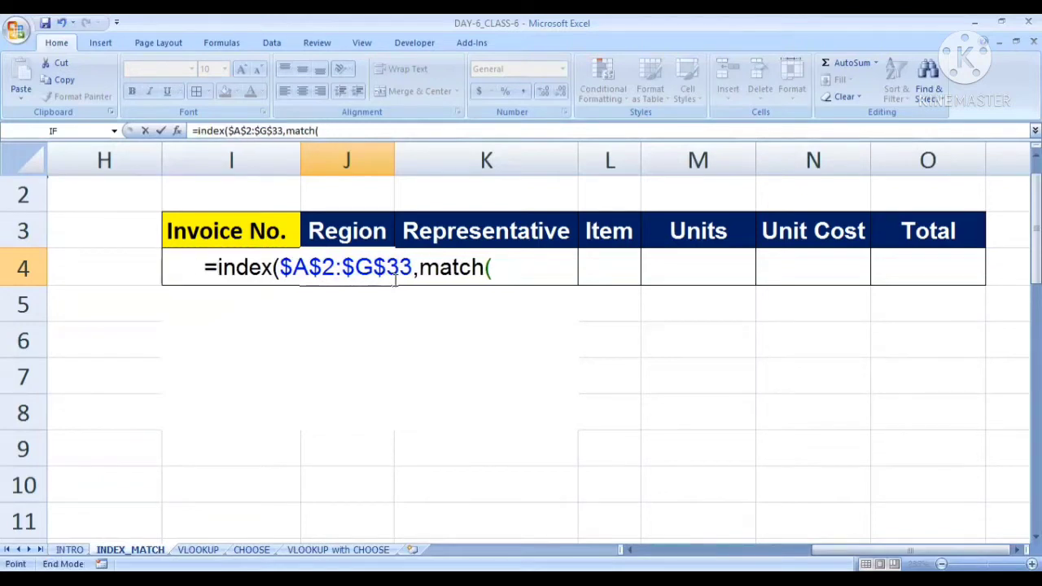
pyautogui.scroll(-3, 396, 281)
pyautogui.click(393, 279)
pyautogui.press('Up')
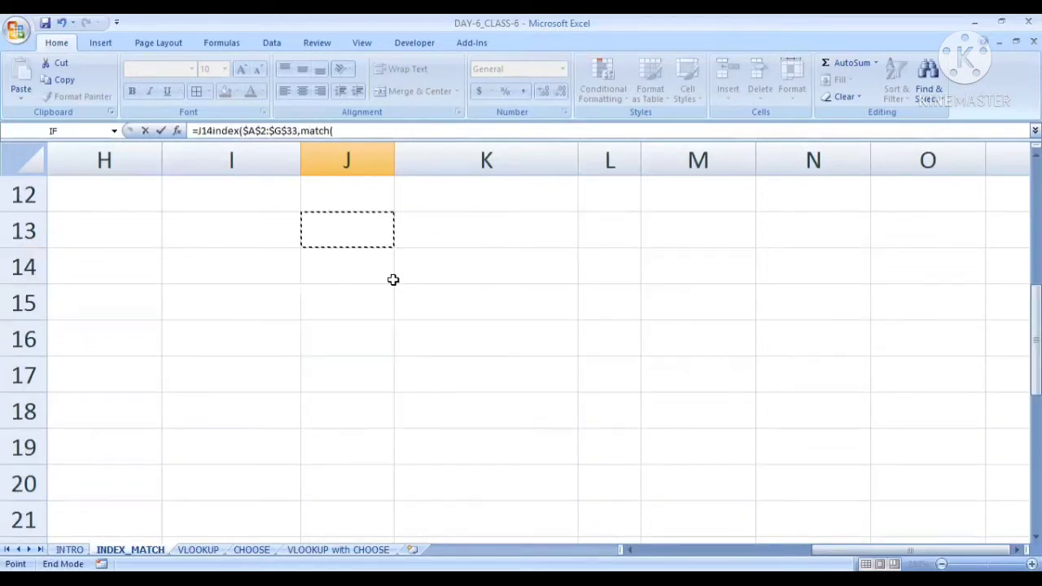
pyautogui.scroll(3, 392, 248)
pyautogui.press('Escape')
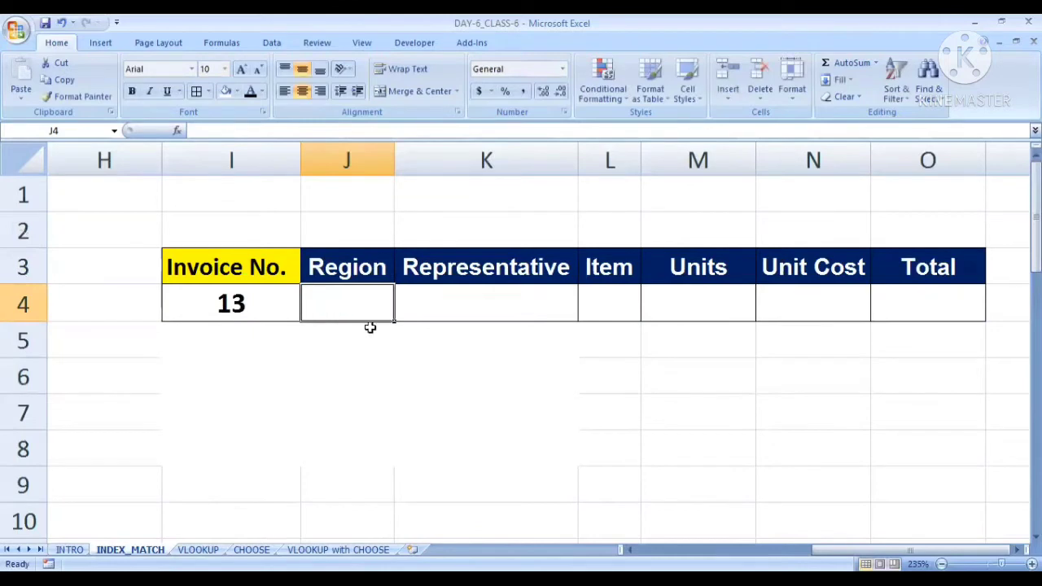
# Widen the Region column J and start an INDEX formula in J4 with A2:G33 as its array
pyautogui.moveTo(395, 164); pyautogui.dragTo(422, 168)
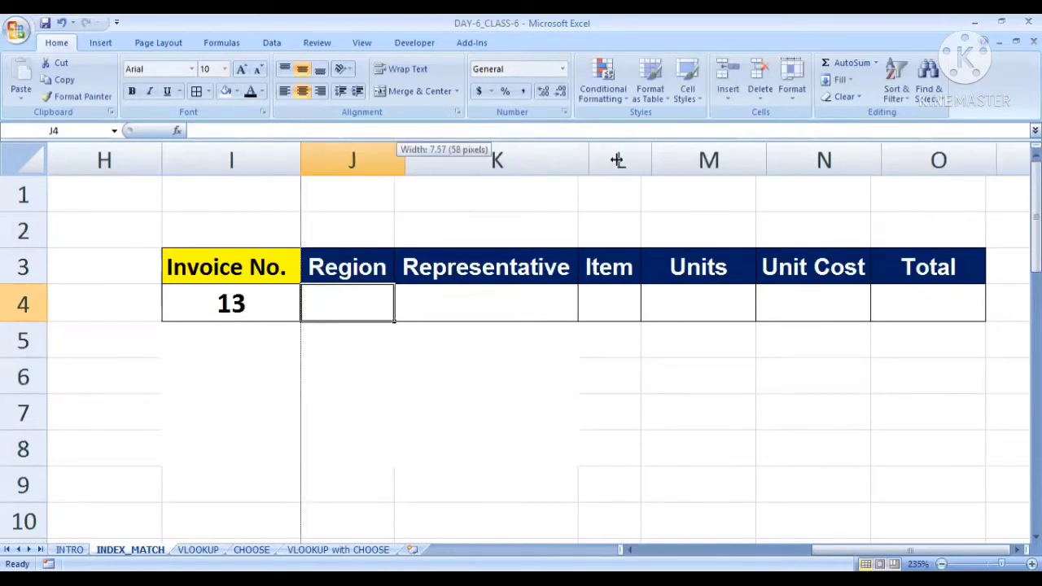
pyautogui.moveTo(617, 160); pyautogui.dragTo(616, 160)
pyautogui.write('=')
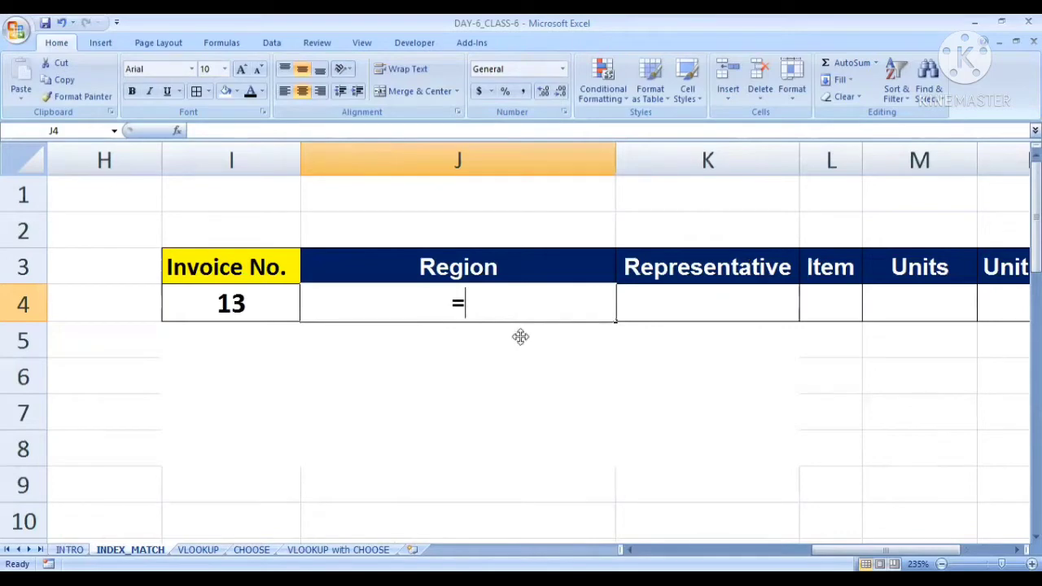
pyautogui.write('index(a3')
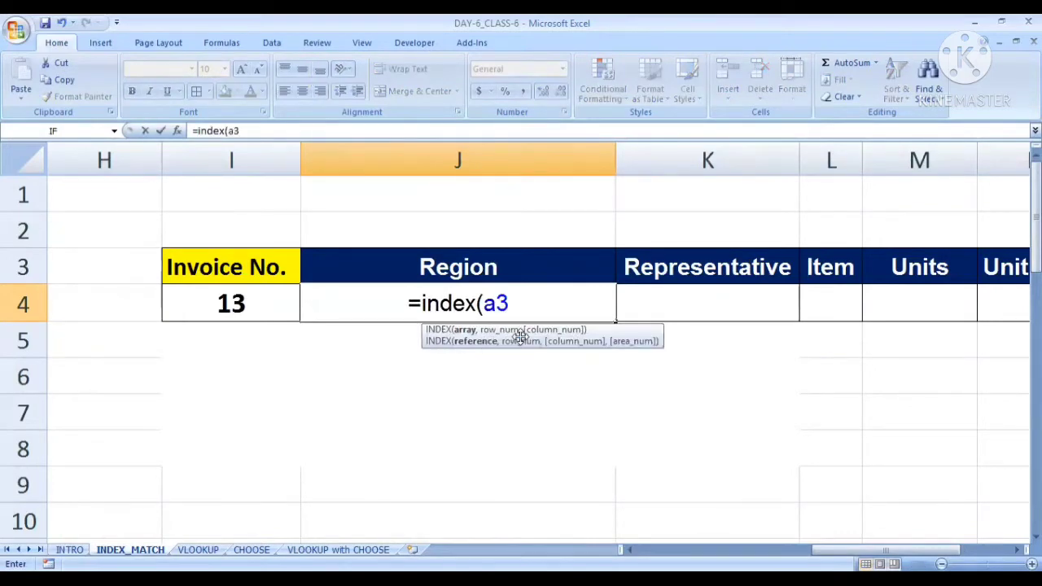
pyautogui.write(':d')
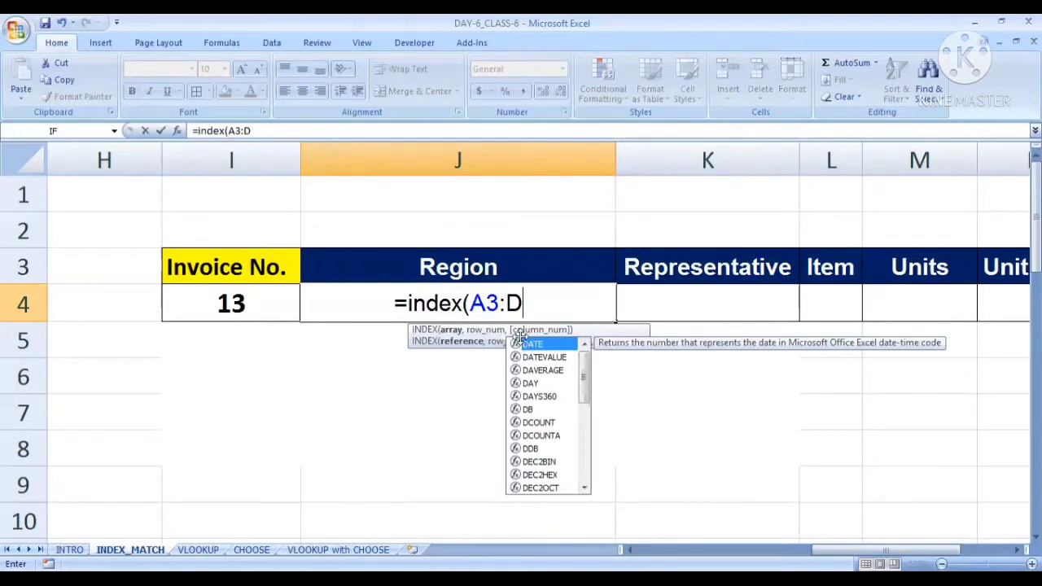
pyautogui.press('BackSpace')
pyautogui.write('g33,')
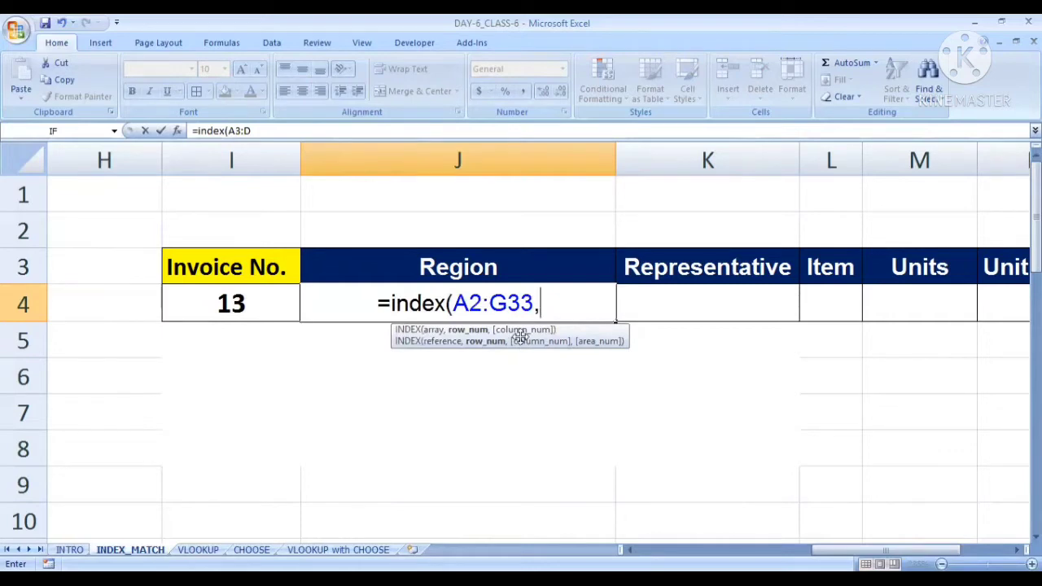
pyautogui.press('BackSpace')
pyautogui.press('Return')
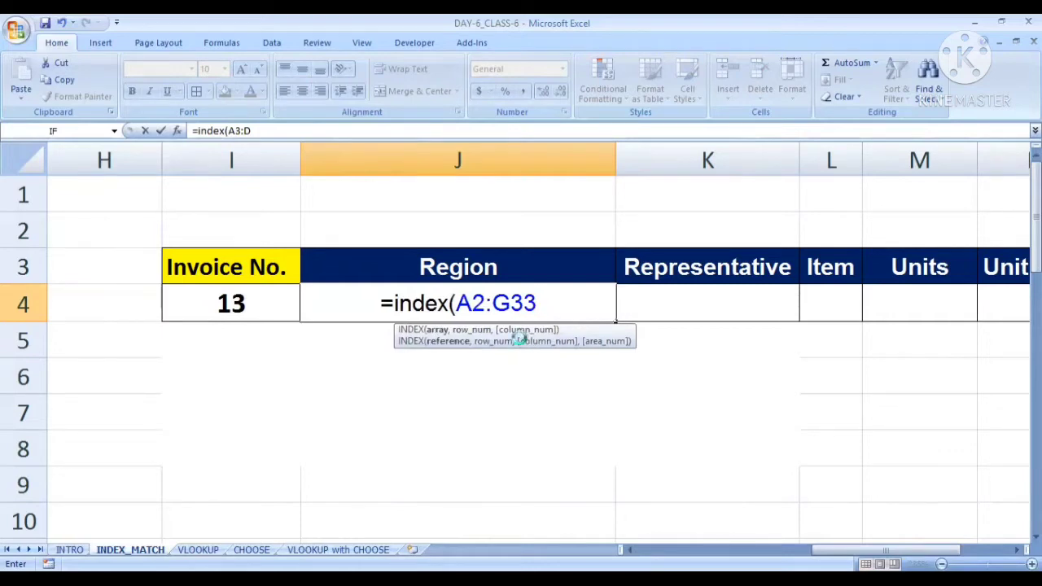
pyautogui.press('Return')
# Make the INDEX array reference in the J4 formula absolute as $A$2:$G$33
pyautogui.moveTo(454, 303); pyautogui.dragTo(538, 303)
pyautogui.press('F4')
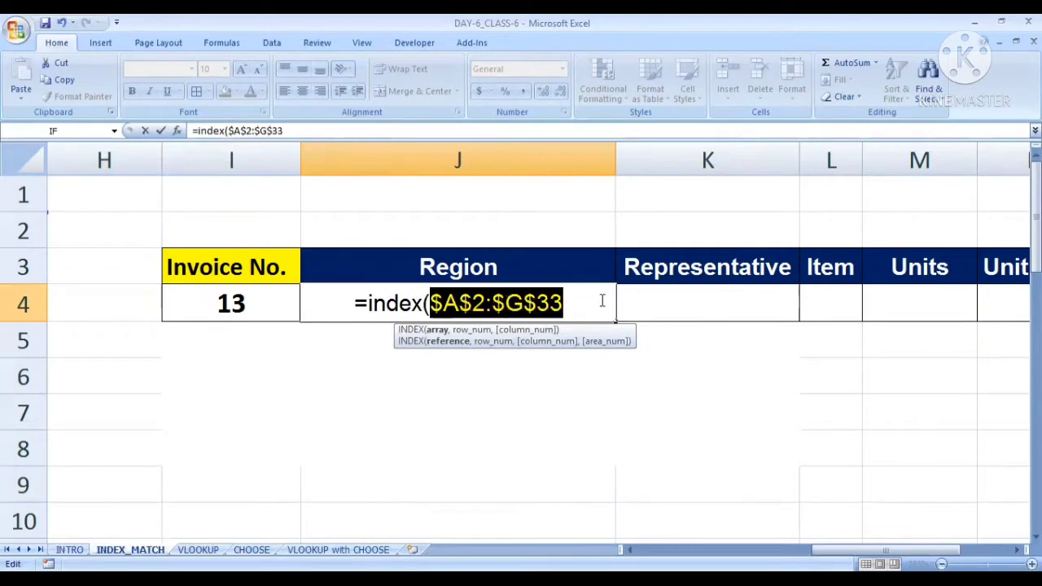
pyautogui.click(573, 302)
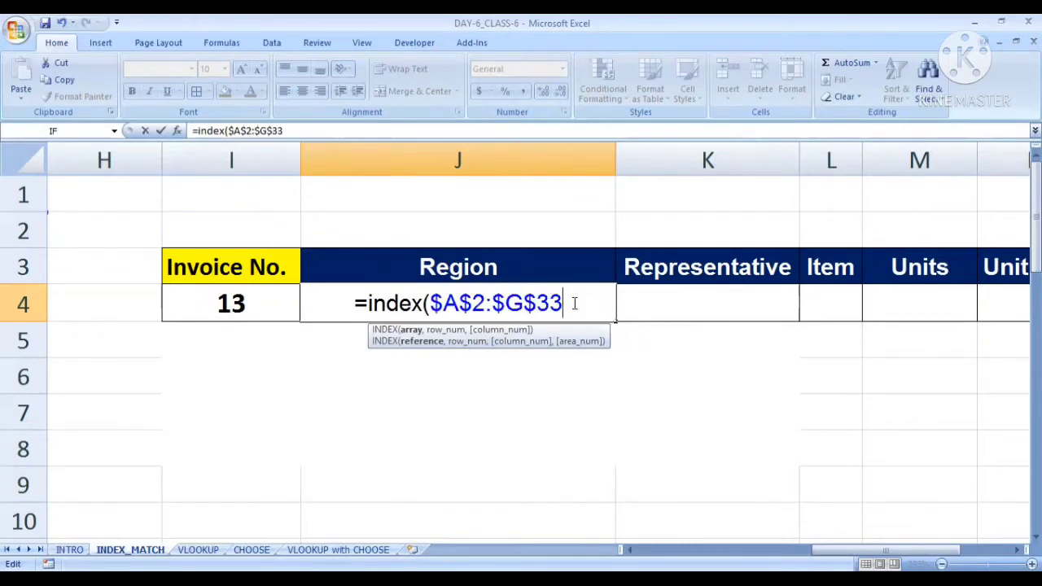
# Add a nested MATCH as the INDEX row number, with the Invoice No. cell as absolute lookup value $I$4
pyautogui.write(',Match(')
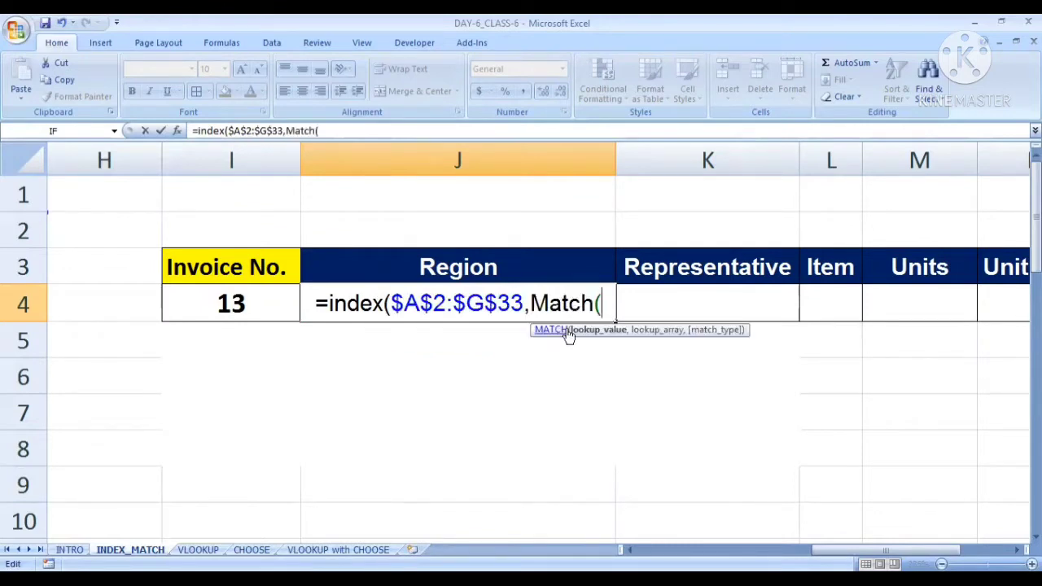
pyautogui.click(231, 302)
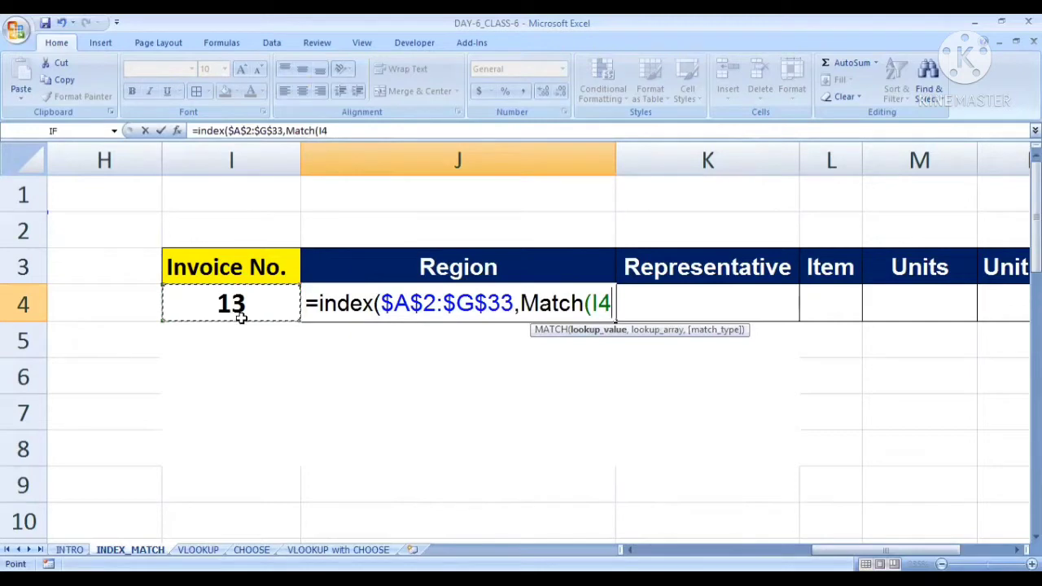
pyautogui.moveTo(822, 550); pyautogui.dragTo(647, 549)
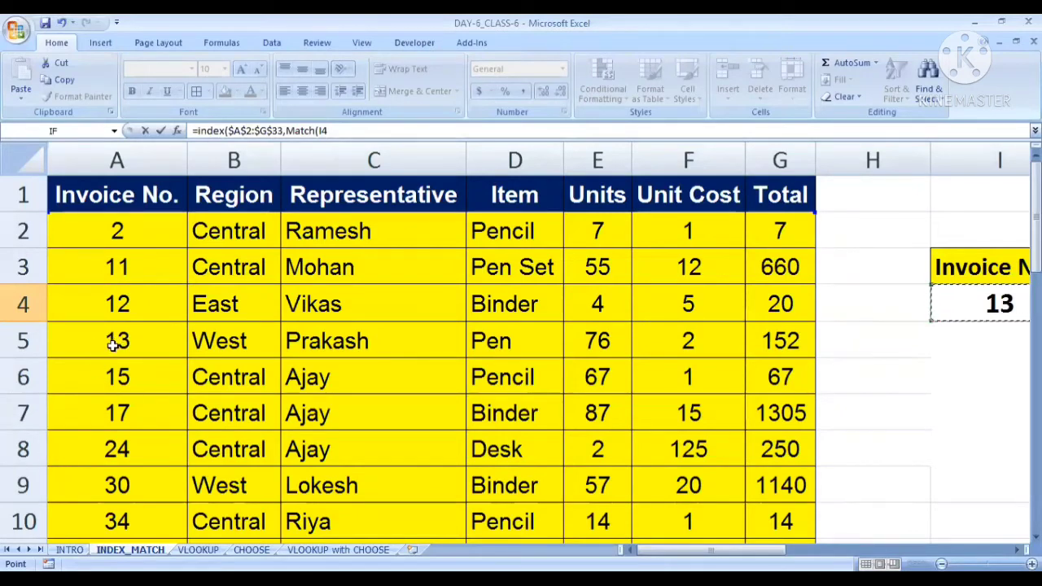
pyautogui.moveTo(776, 550); pyautogui.dragTo(949, 543)
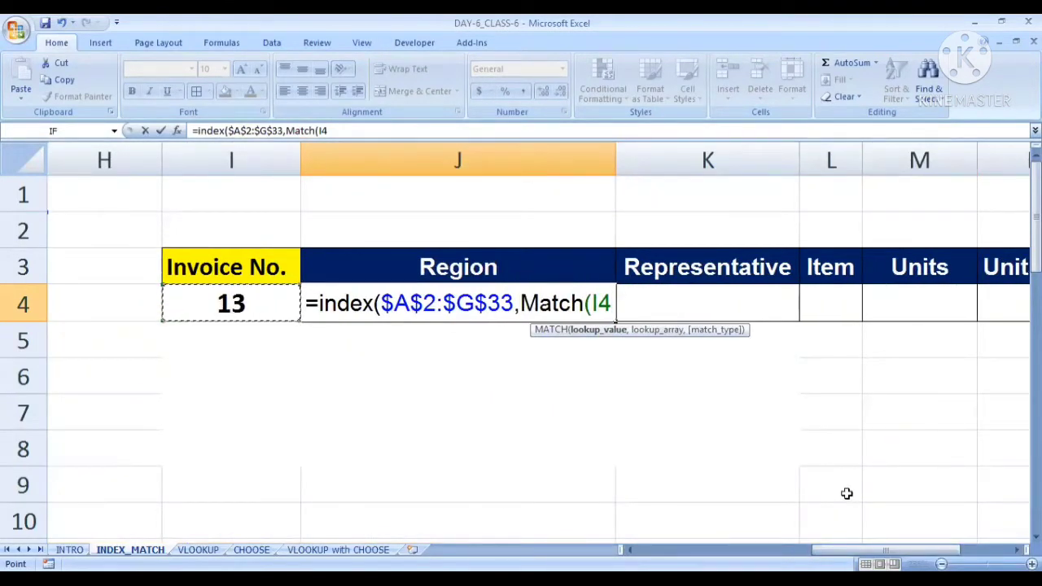
pyautogui.click(601, 303)
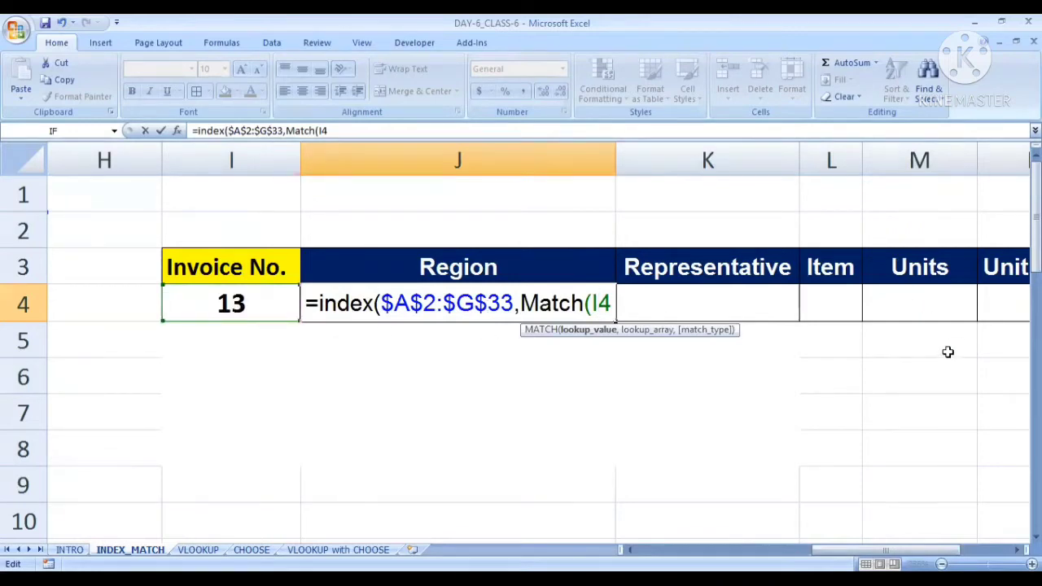
pyautogui.press('F4')
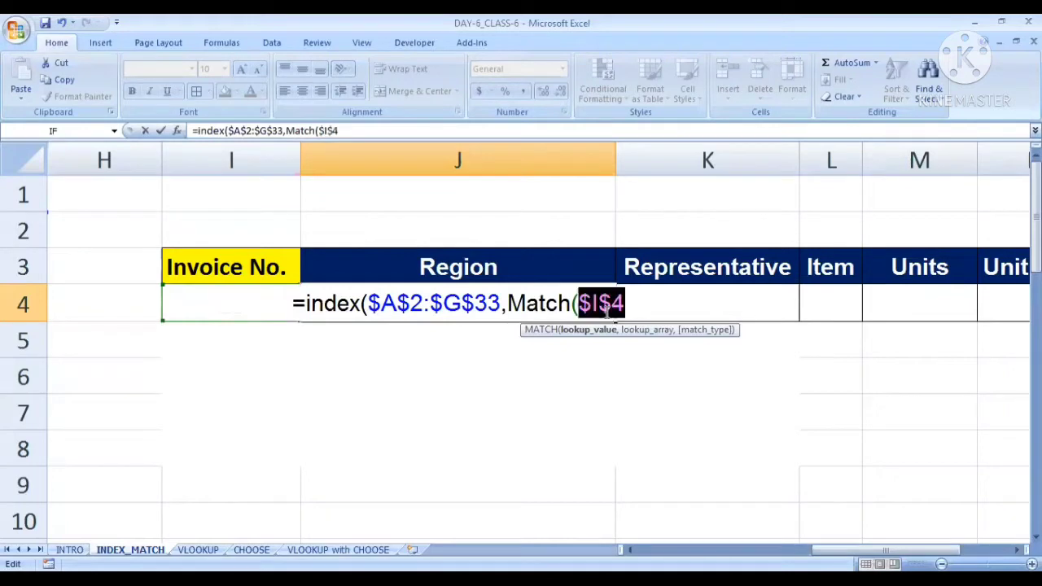
pyautogui.click(632, 303)
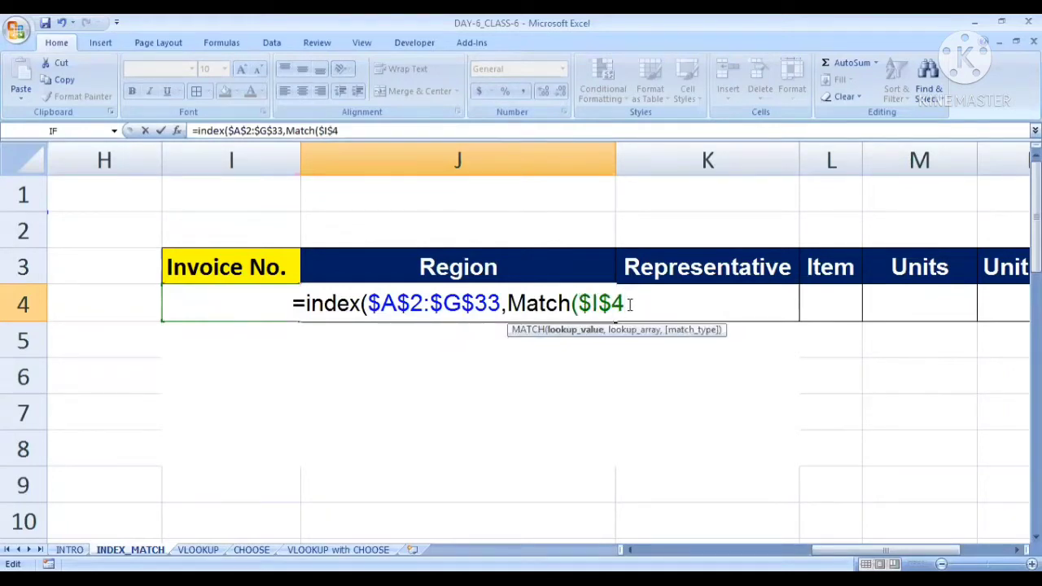
# Use the Invoice No. data range A2:A33 as the lookup array of the nested MATCH
pyautogui.write(',')
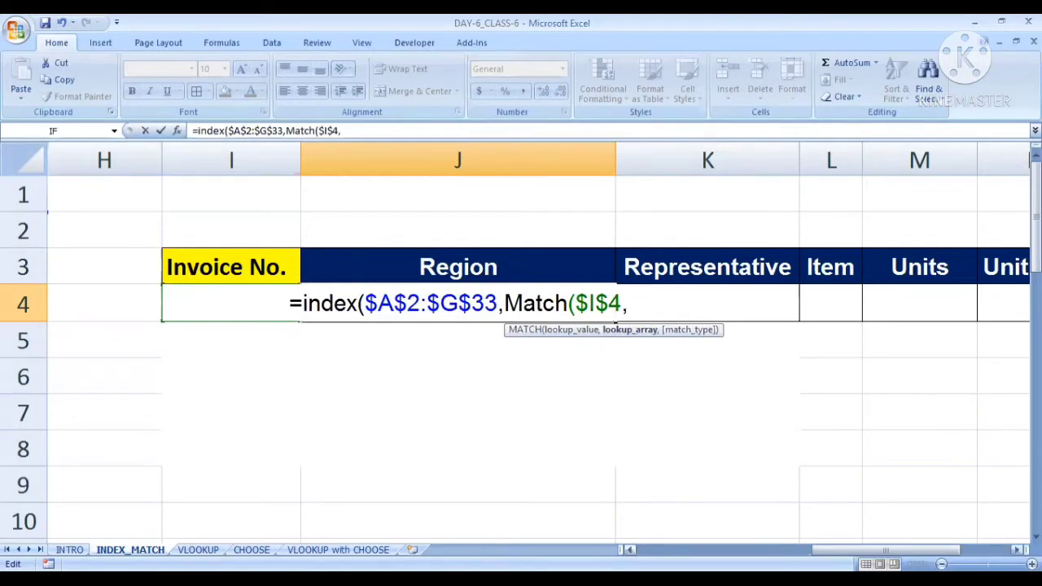
pyautogui.moveTo(897, 550); pyautogui.dragTo(872, 550)
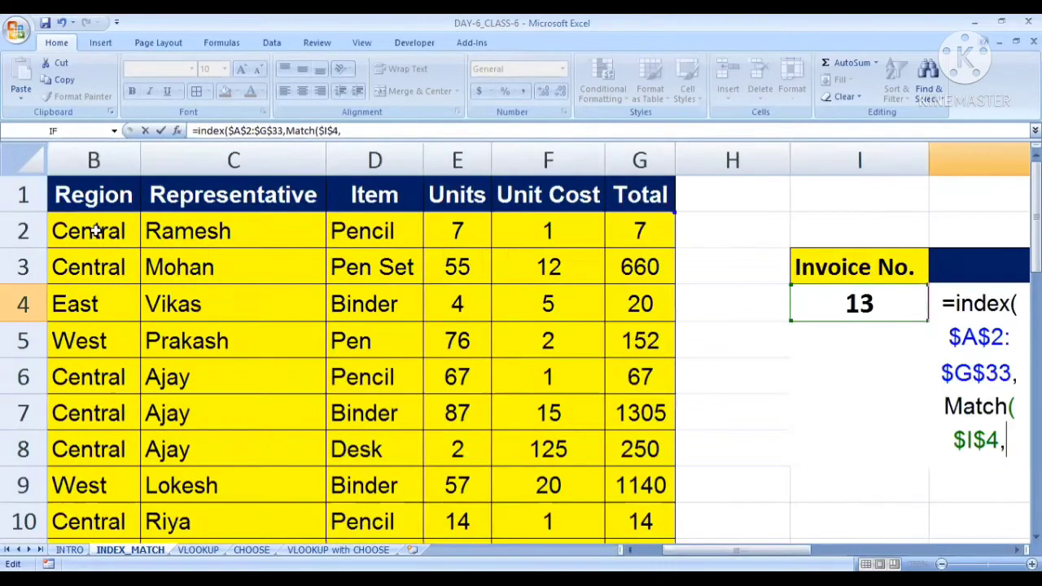
pyautogui.moveTo(739, 550); pyautogui.dragTo(709, 549)
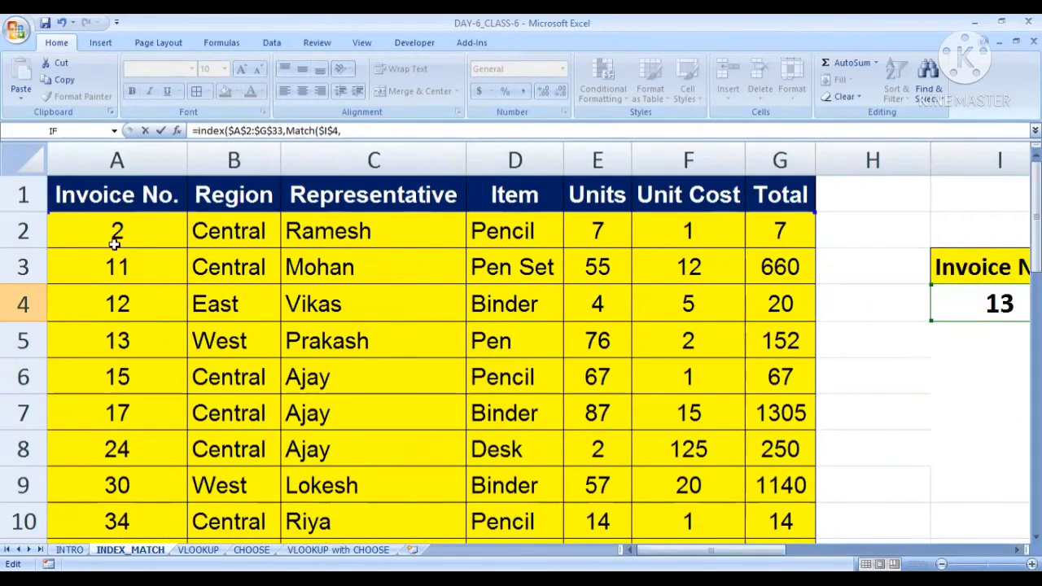
pyautogui.moveTo(117, 236); pyautogui.dragTo(116, 488)
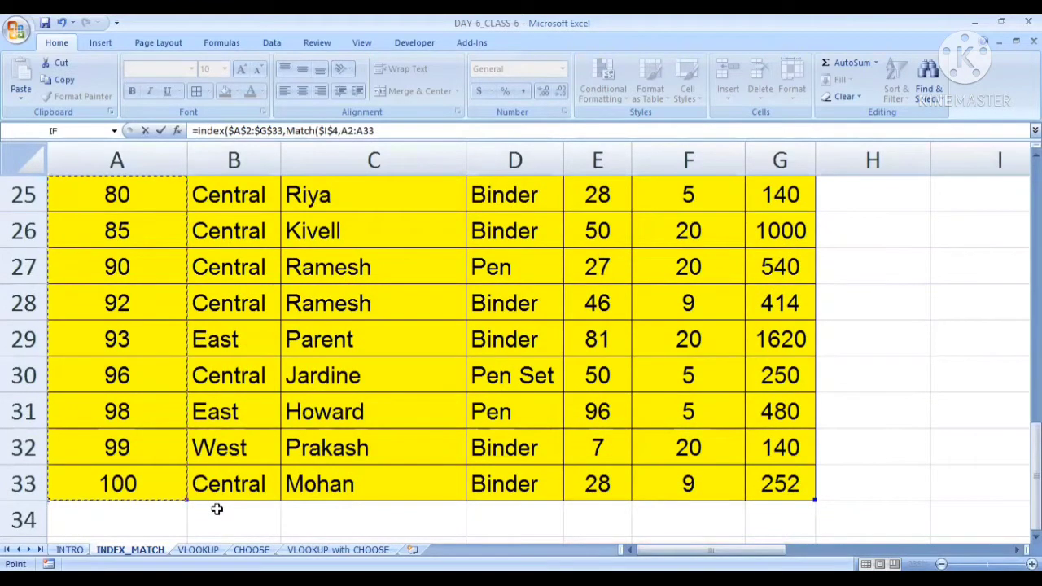
pyautogui.moveTo(683, 549); pyautogui.dragTo(854, 549)
pyautogui.scroll(8, 591, 390)
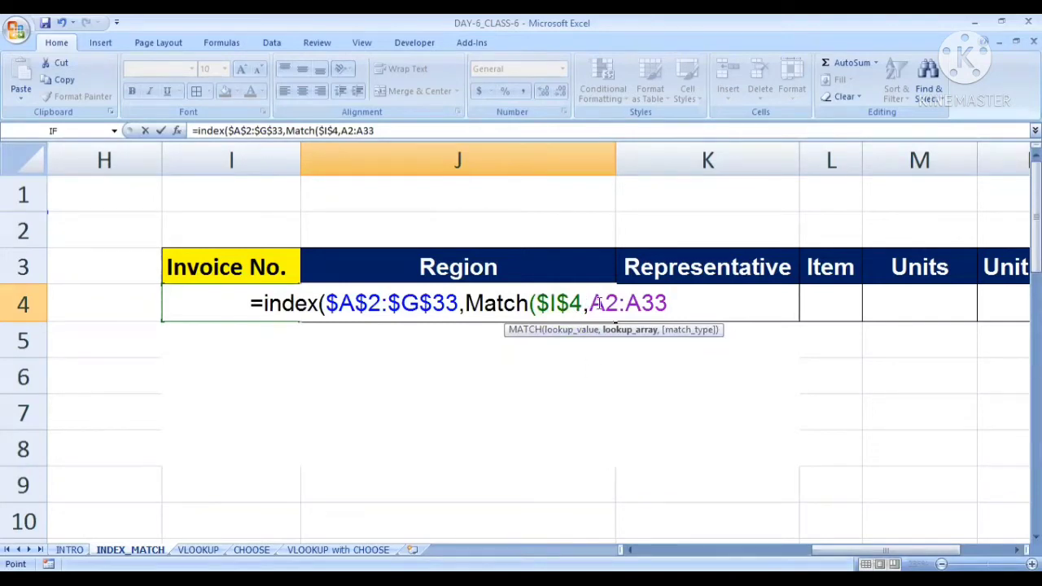
# Make the MATCH lookup array absolute as $A$2:$A$33 and close the function with match type 0
pyautogui.moveTo(597, 304); pyautogui.dragTo(667, 303)
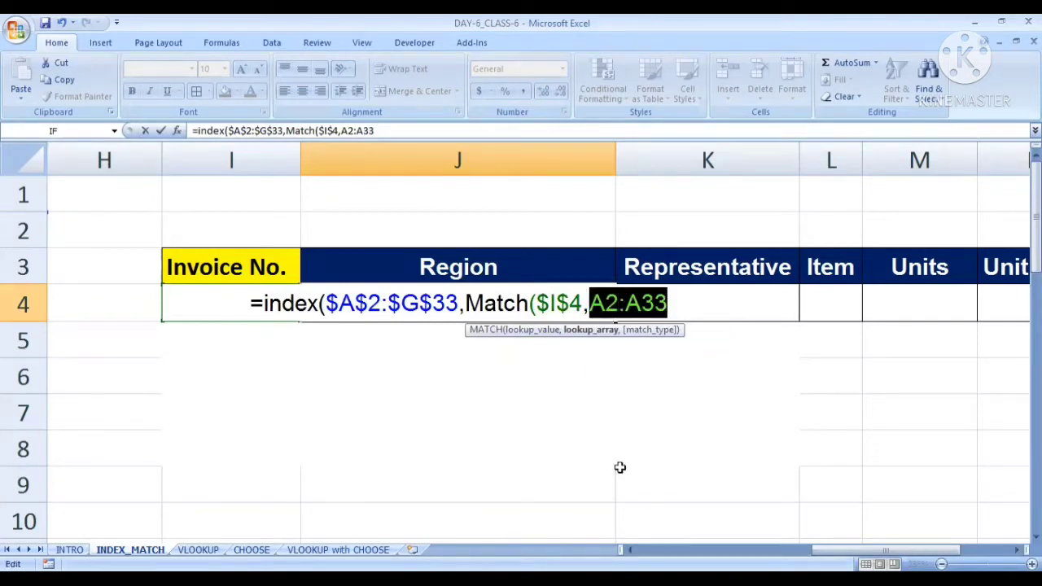
pyautogui.press('F4')
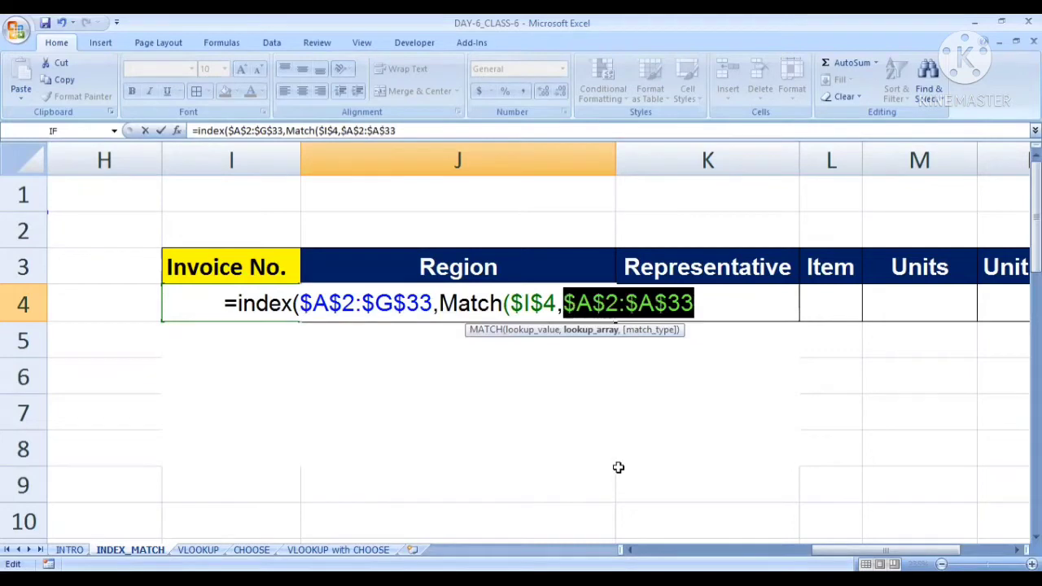
pyautogui.click(700, 306)
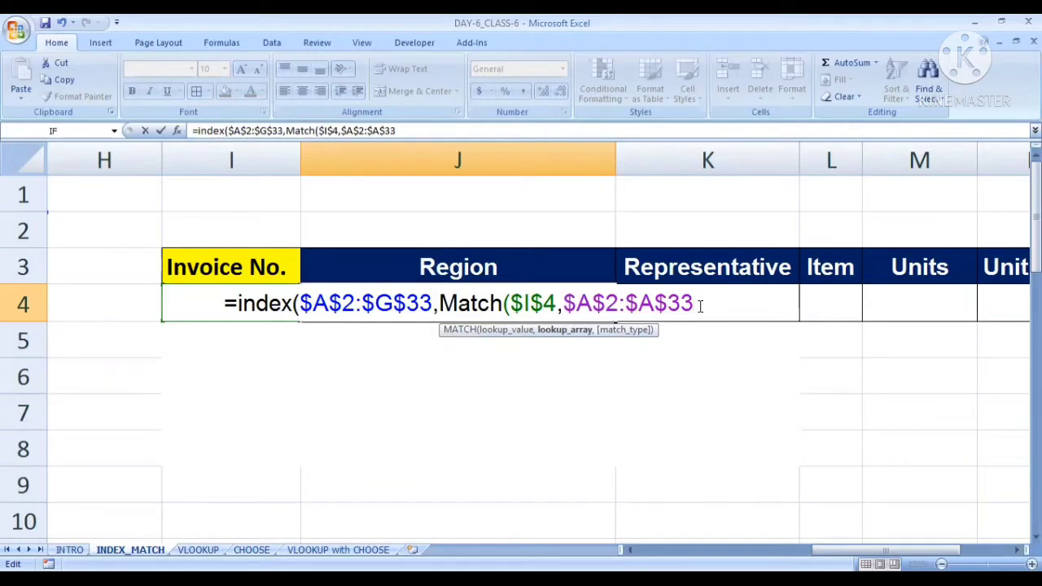
pyautogui.write(',0')
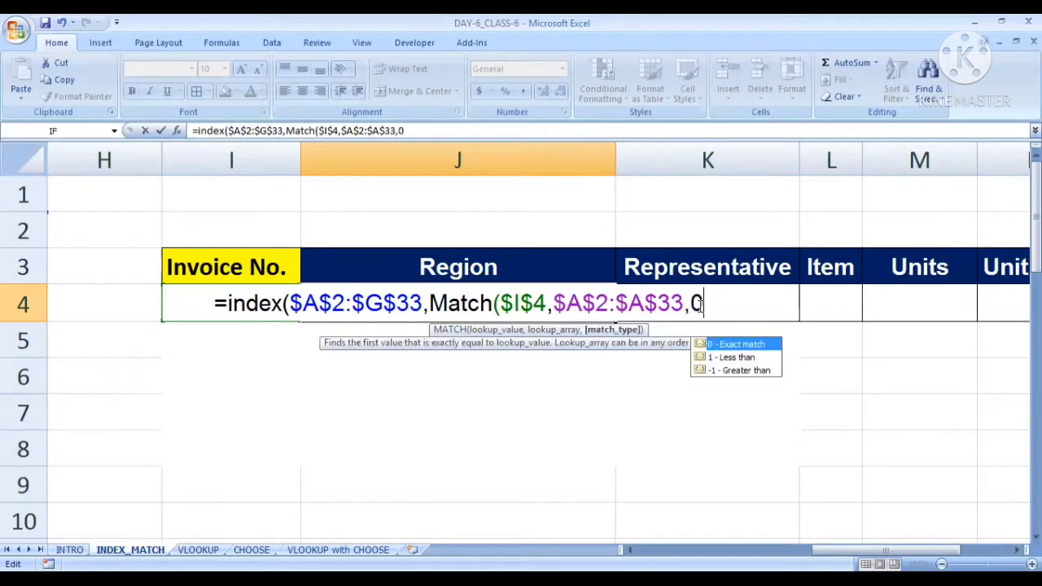
pyautogui.write(')')
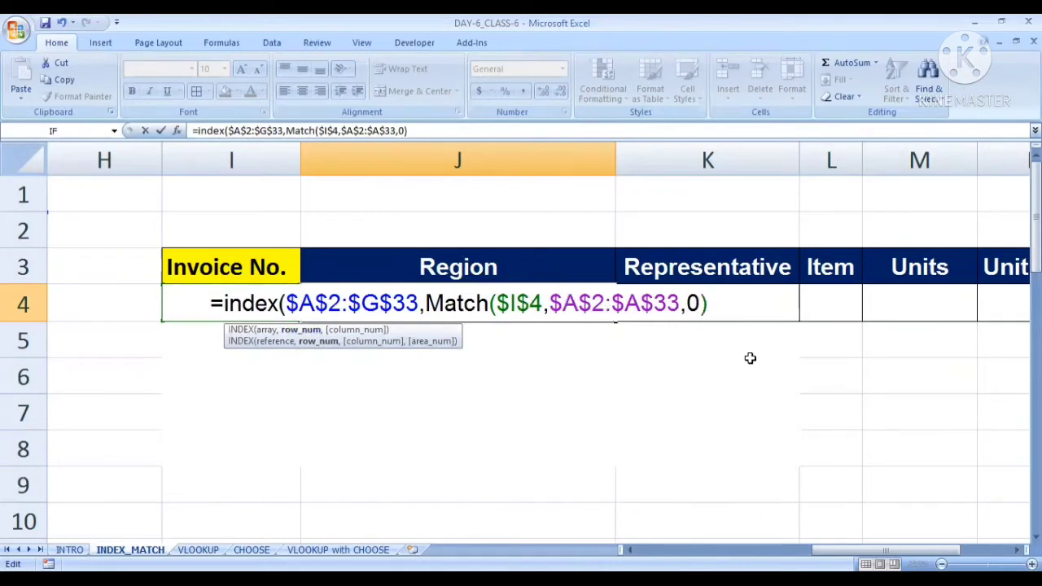
# Begin a second nested MATCH as the INDEX column number, with the Region header cell J3 as its lookup value
pyautogui.write(',')
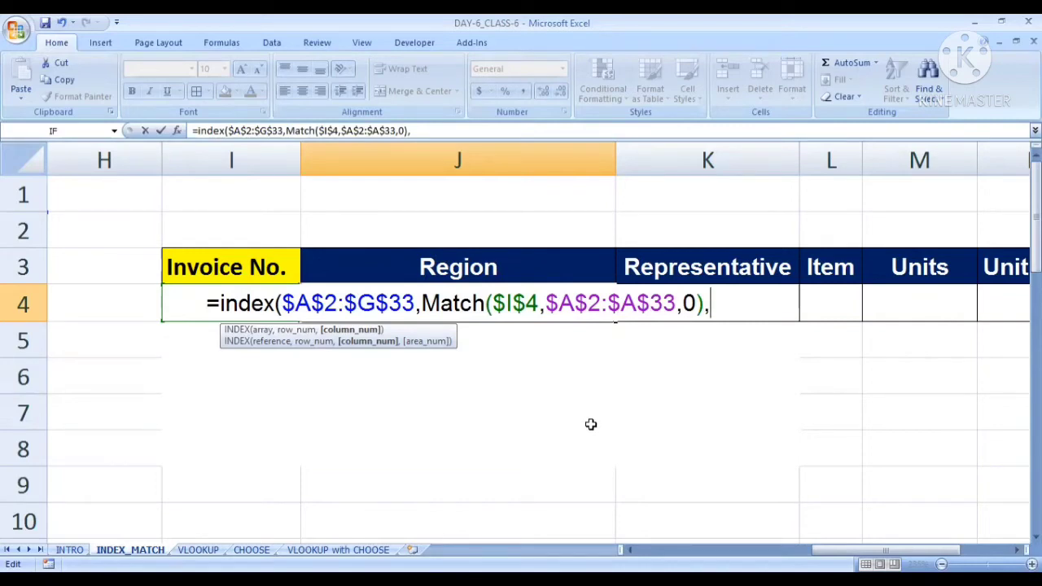
pyautogui.write('match(')
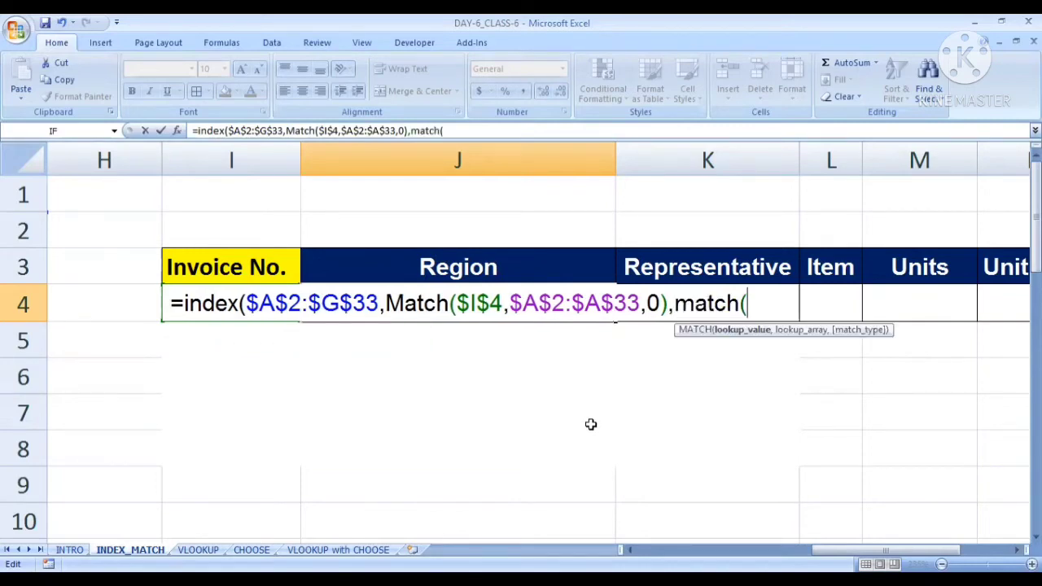
pyautogui.click(427, 268)
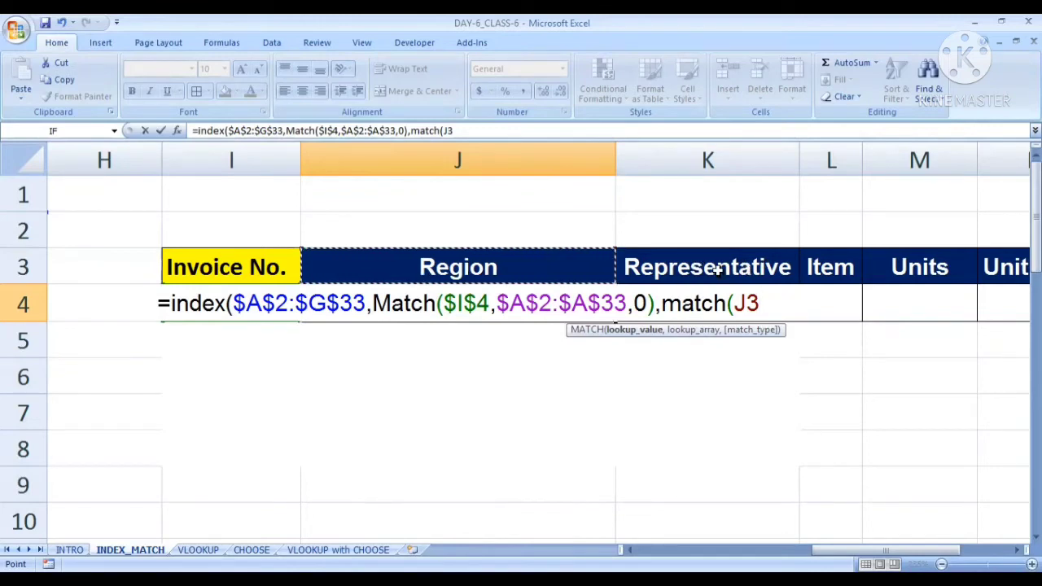
pyautogui.doubleClick(746, 303)
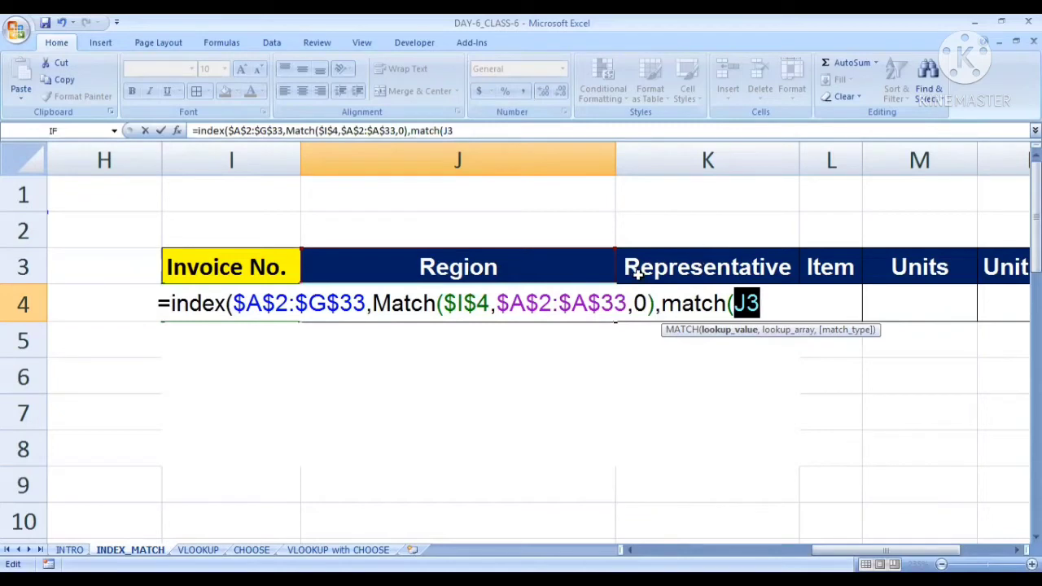
pyautogui.click(765, 303)
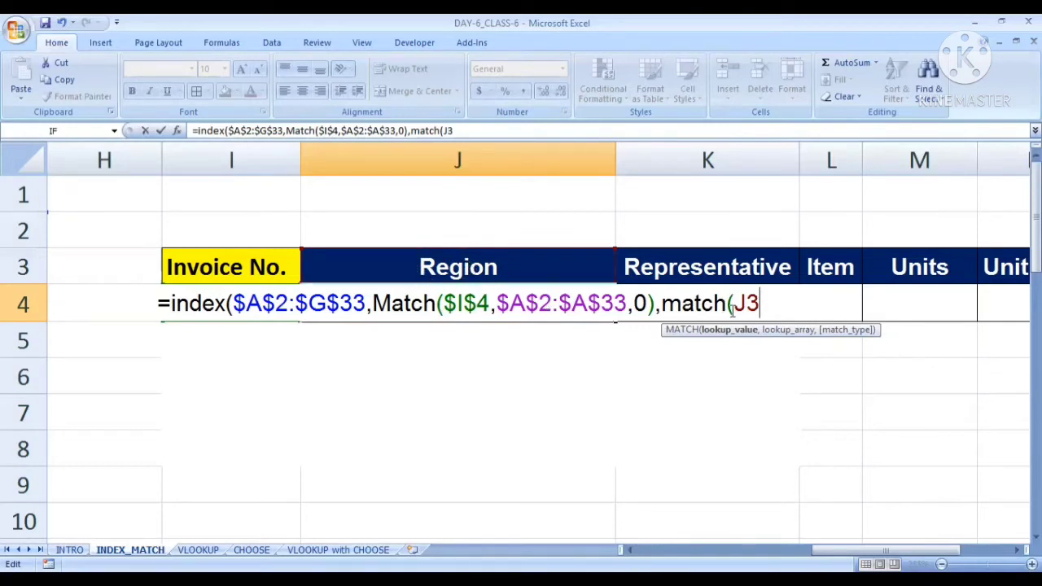
# Use the table's header row A1:G1 as the lookup array of the second nested MATCH
pyautogui.write(',')
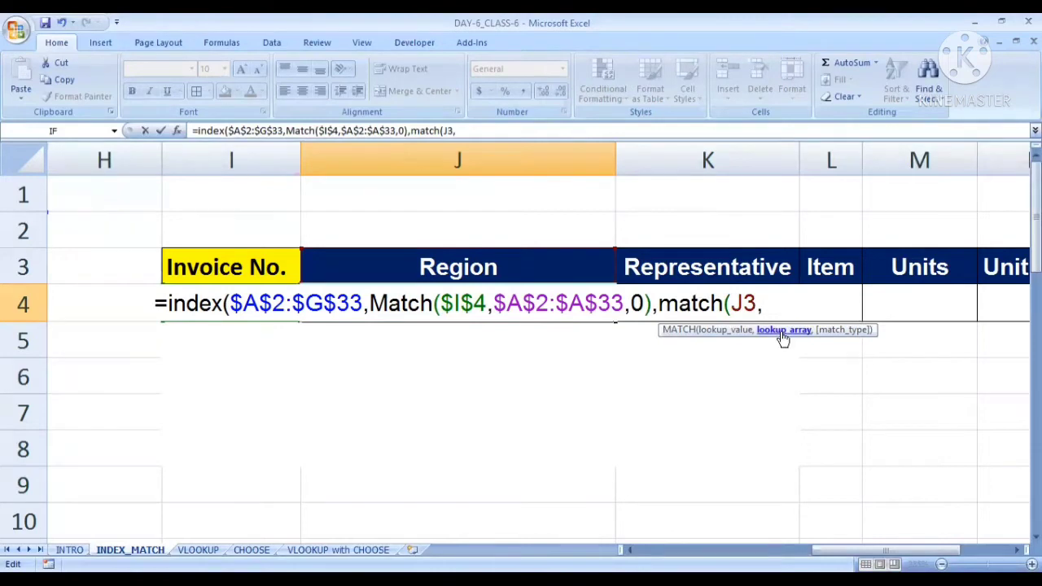
pyautogui.moveTo(830, 551); pyautogui.dragTo(668, 550)
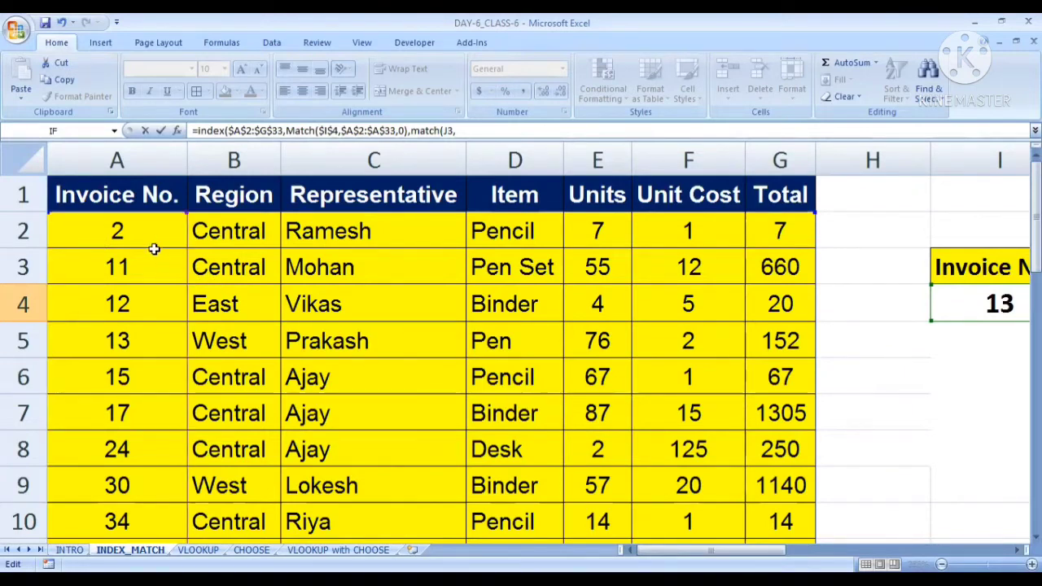
pyautogui.moveTo(81, 191); pyautogui.dragTo(285, 194)
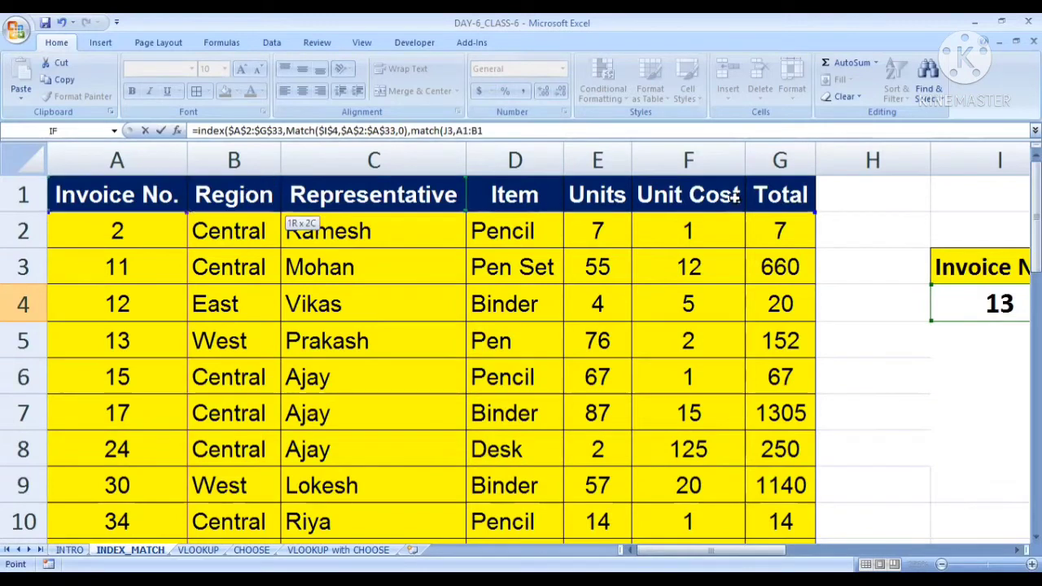
pyautogui.moveTo(737, 196); pyautogui.dragTo(767, 202)
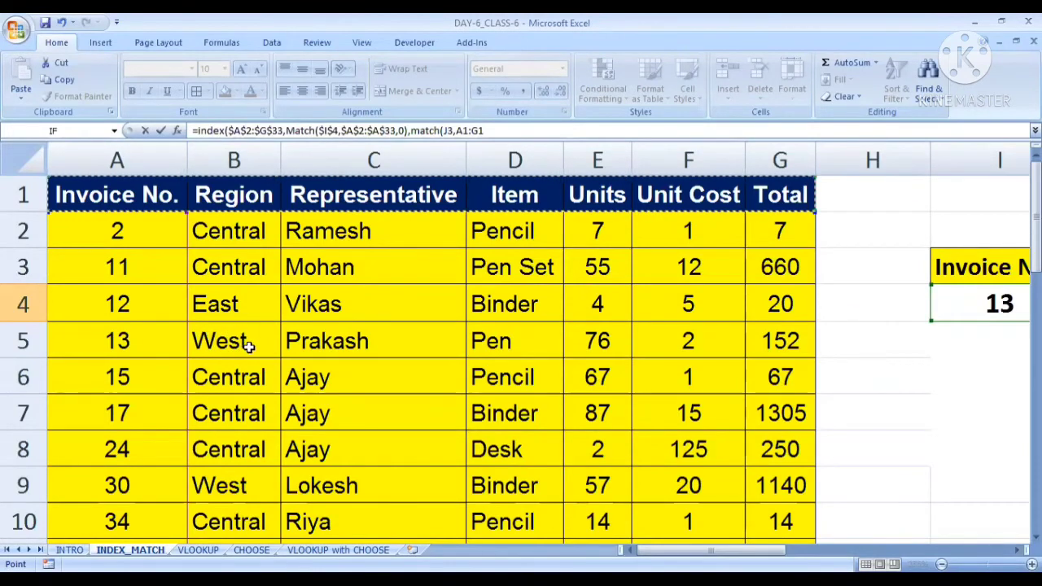
# Make the second MATCH's lookup array absolute as $A$1:$G$1
pyautogui.moveTo(716, 550); pyautogui.dragTo(850, 538)
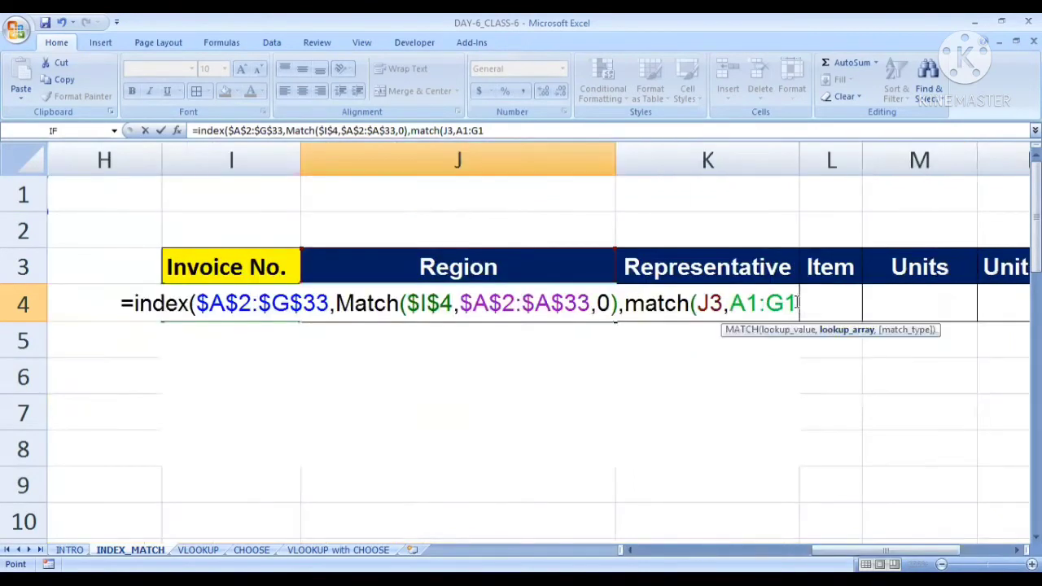
pyautogui.moveTo(797, 303); pyautogui.dragTo(736, 301)
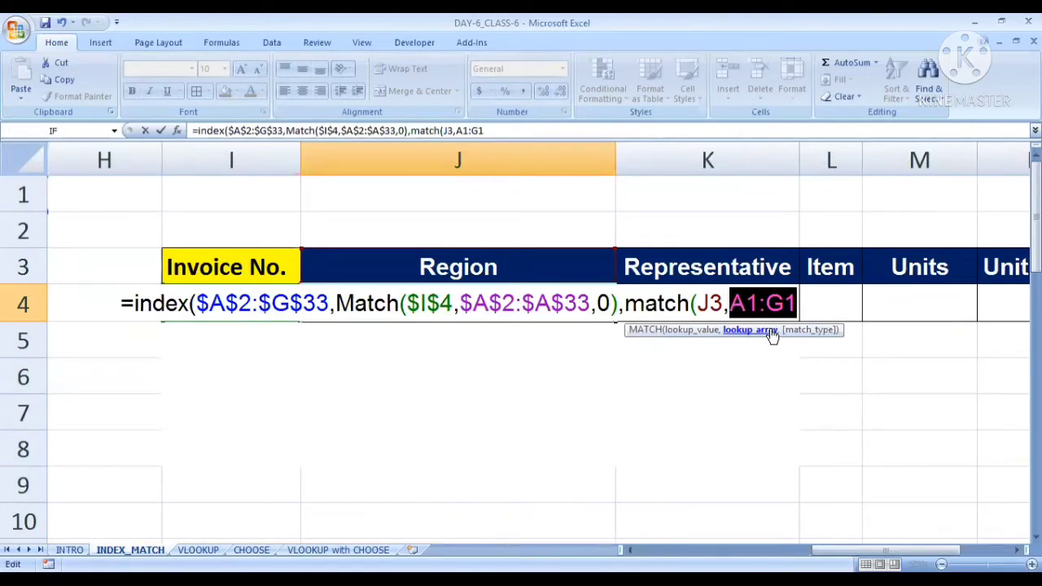
pyautogui.press('F4')
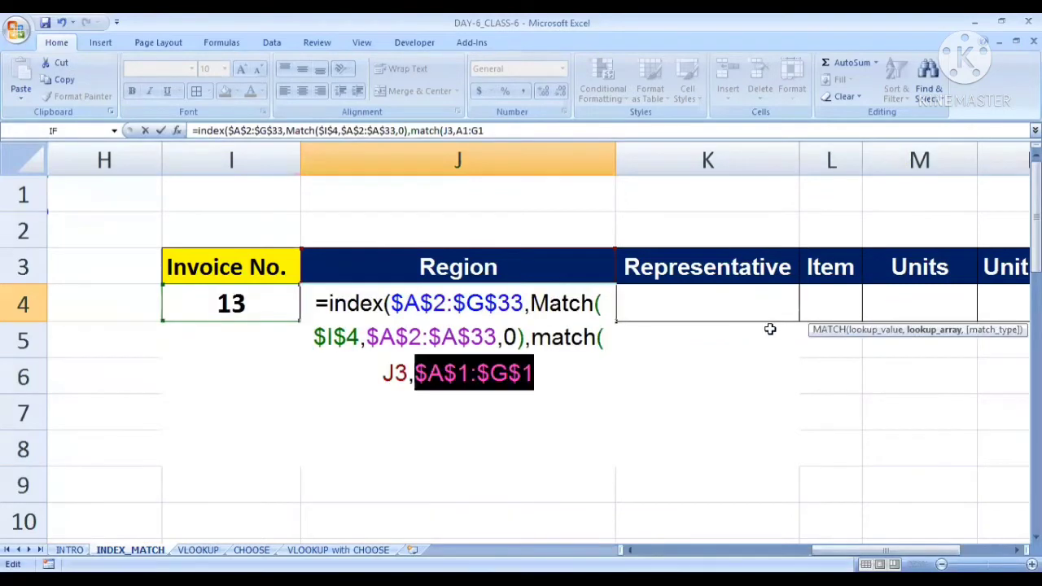
pyautogui.click(540, 375)
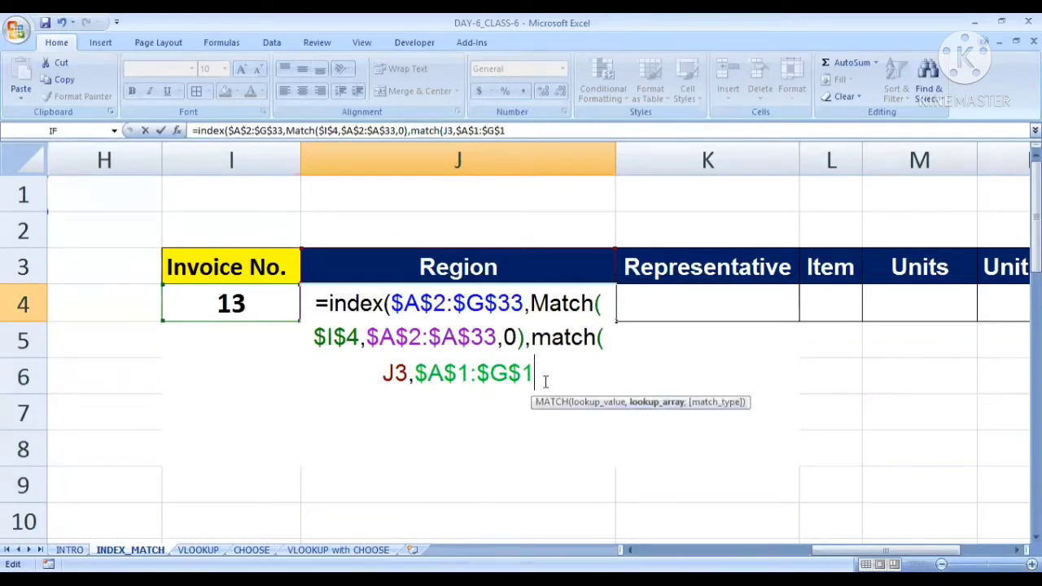
# Give the second MATCH match type 0, close both functions and enter the formula in J4
pyautogui.write(',')
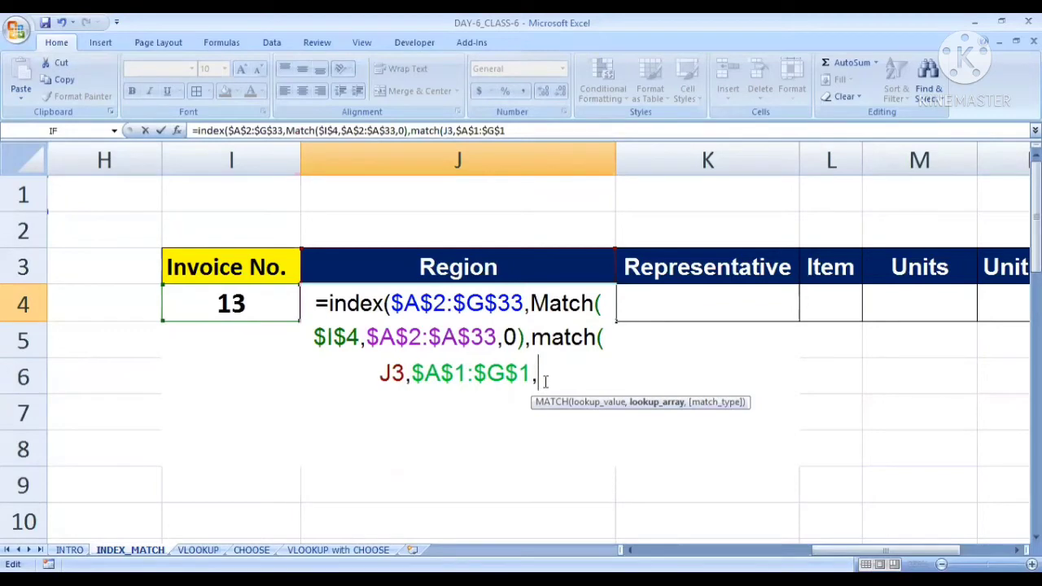
pyautogui.write('0)')
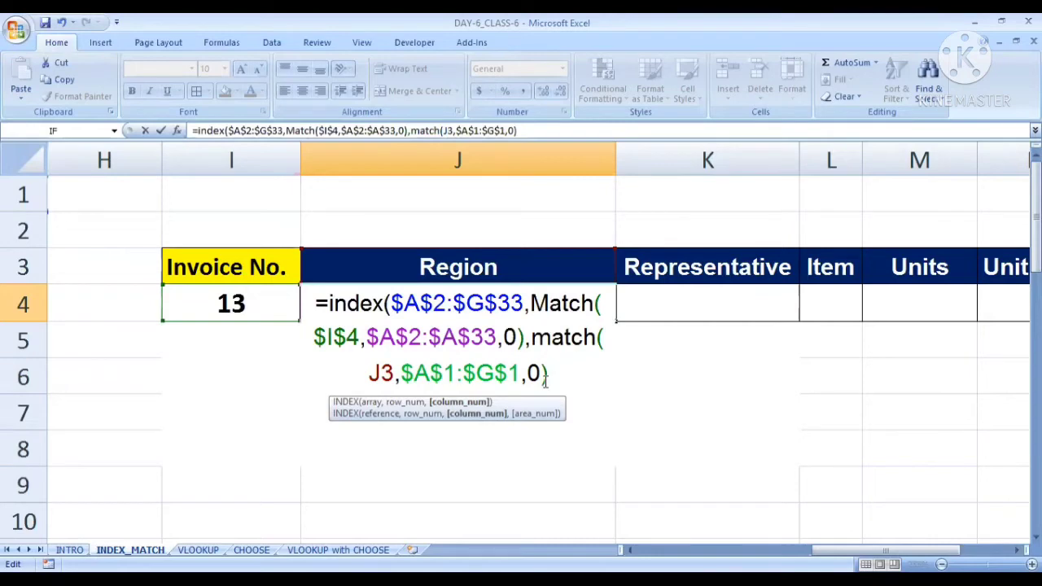
pyautogui.write(')')
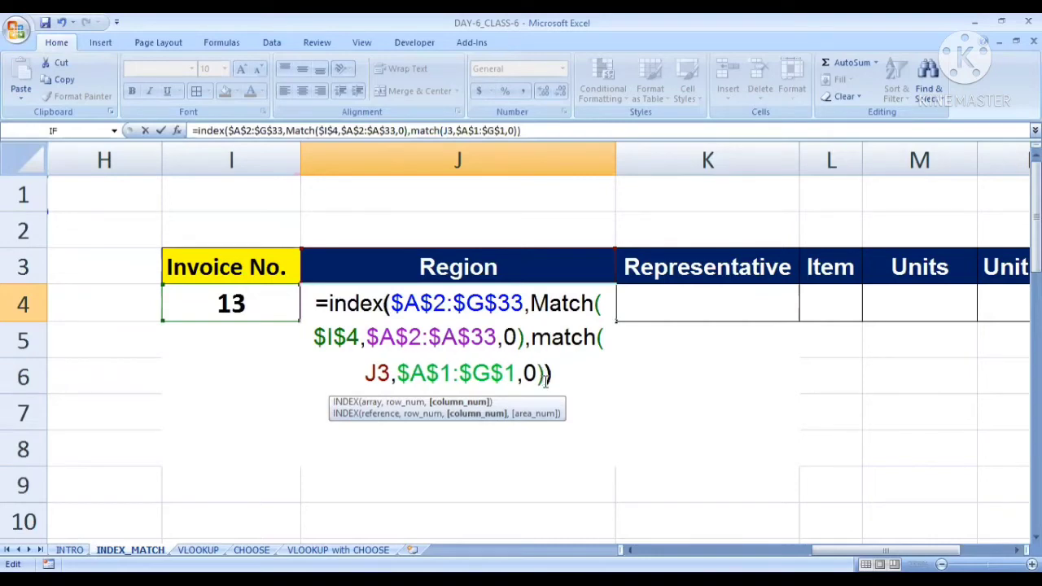
pyautogui.hotkey('ctrl', 'Return')
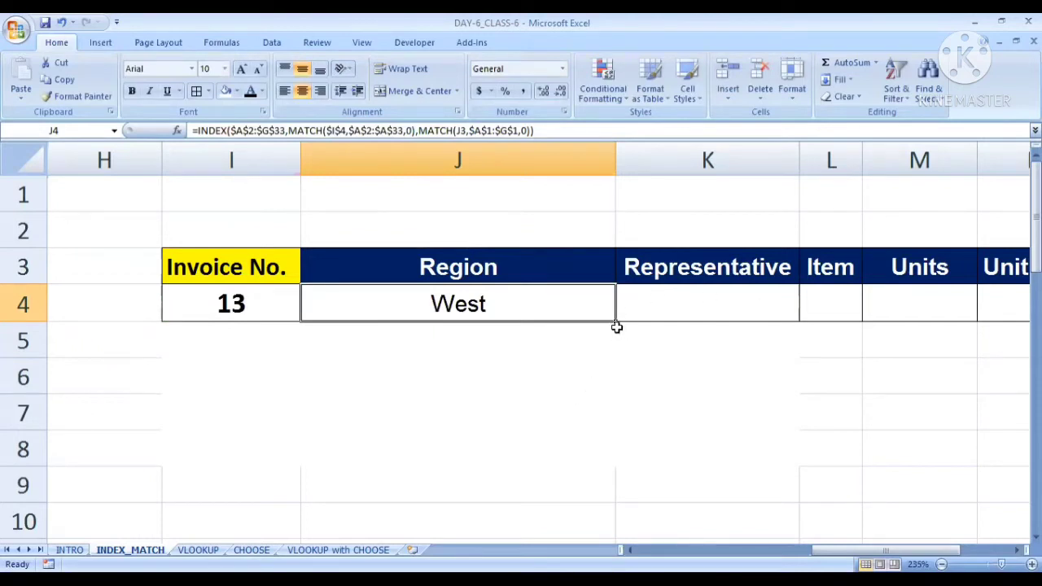
# Fill the J4 formula across the row through O4, under the Representative to Total headers
pyautogui.moveTo(886, 549); pyautogui.dragTo(910, 550)
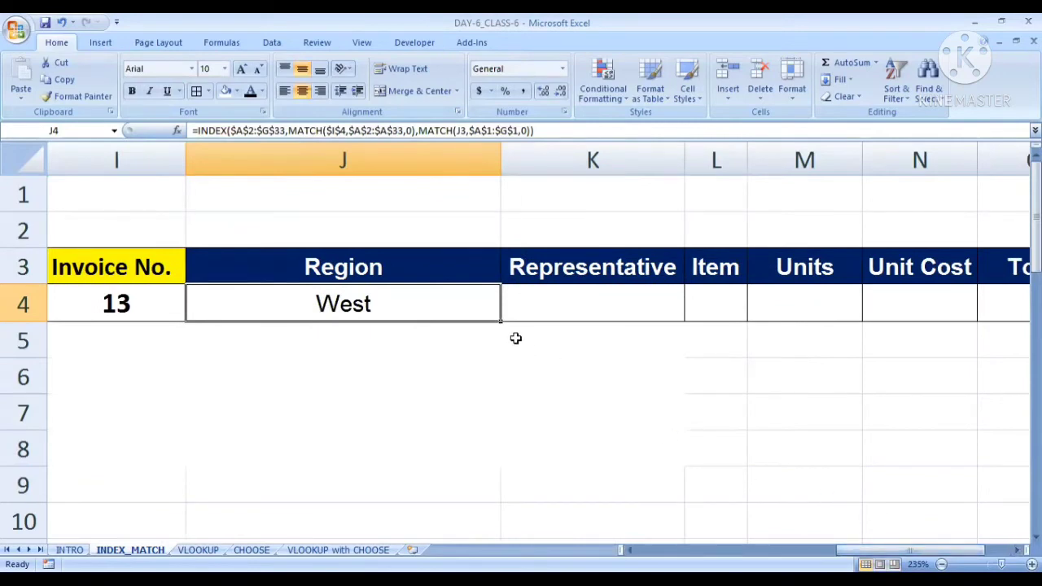
pyautogui.keyDown('ctrl'); pyautogui.scroll(-3, 513, 339); pyautogui.keyUp('ctrl')
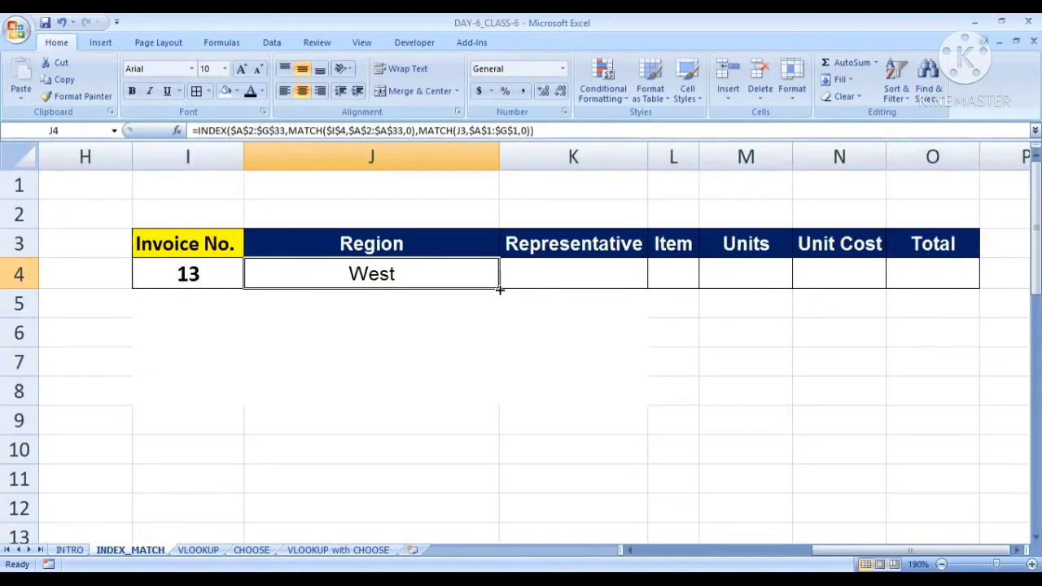
pyautogui.click(499, 291)
pyautogui.moveTo(499, 290); pyautogui.dragTo(947, 275)
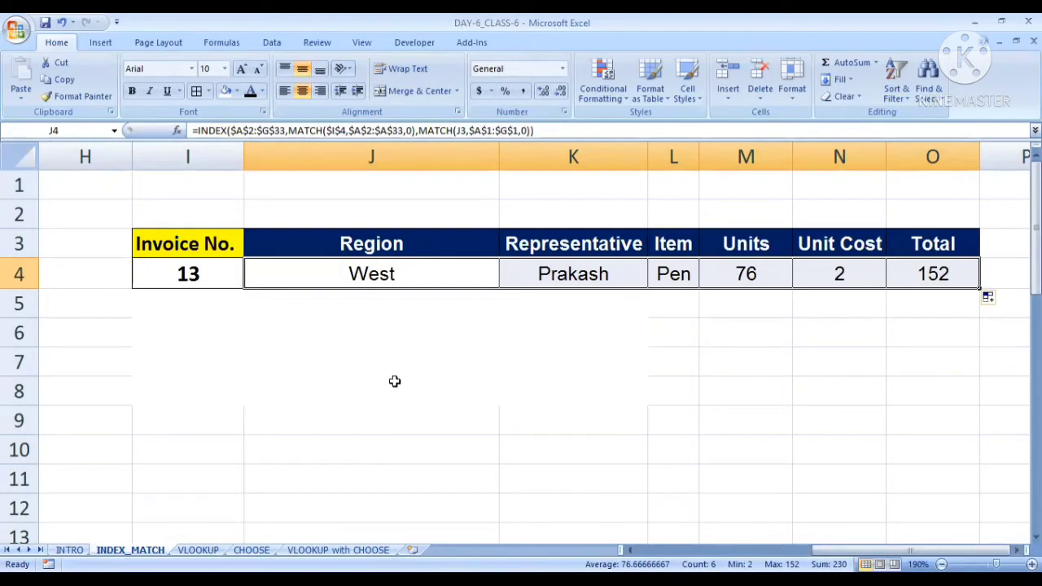
pyautogui.click(396, 341)
# Examine how the formula in J4 relates to the Region header in J3
pyautogui.click(365, 252)
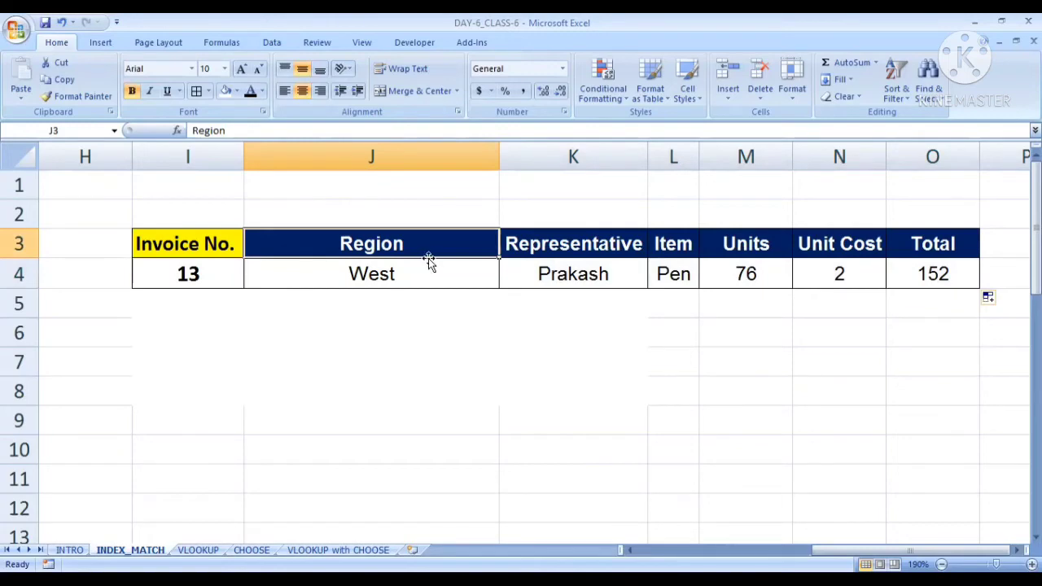
pyautogui.scroll(5, 421, 263)
pyautogui.scroll(3, 302, 221)
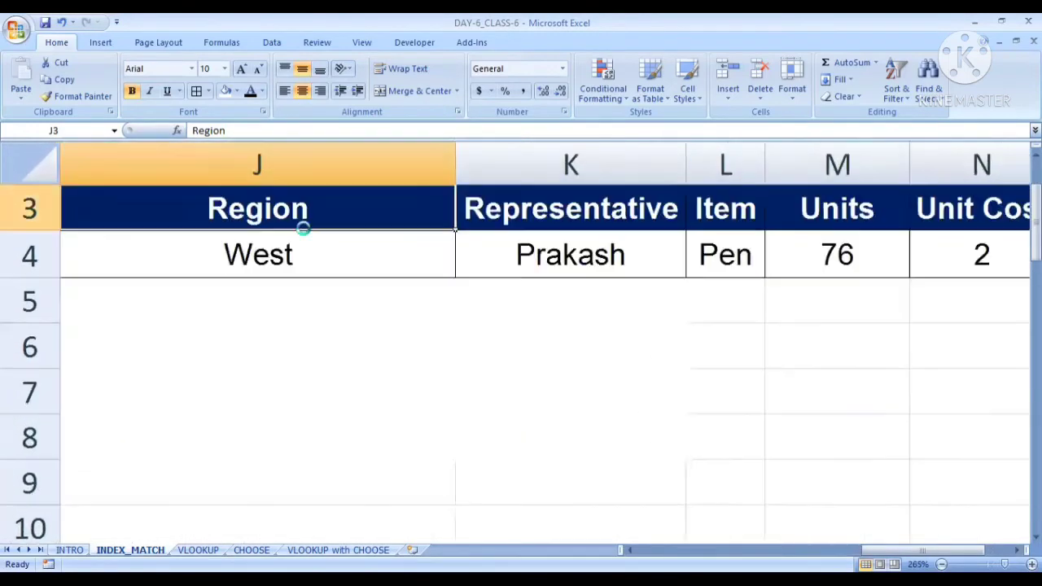
pyautogui.click(389, 363)
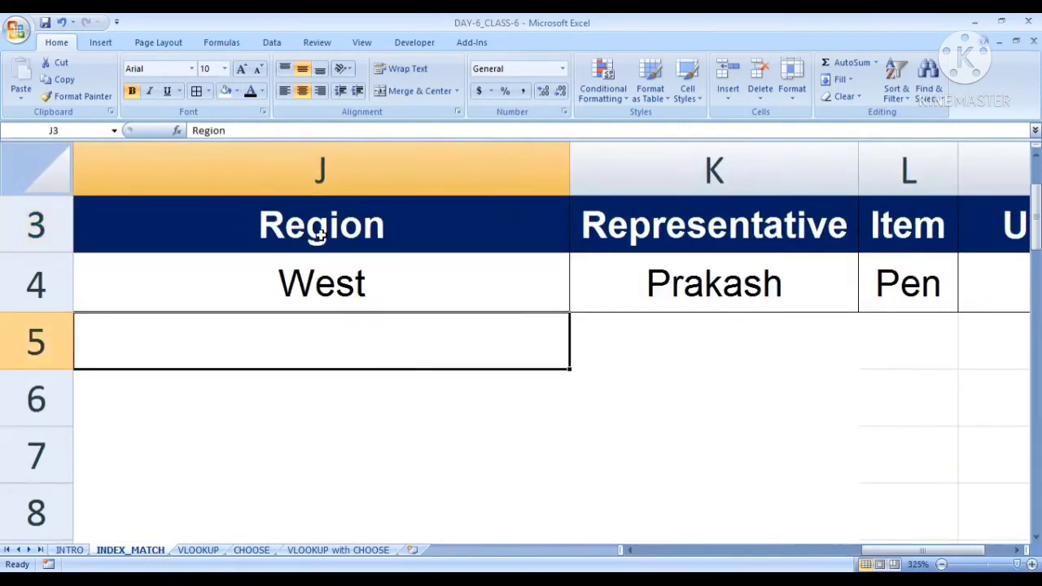
pyautogui.click(308, 218)
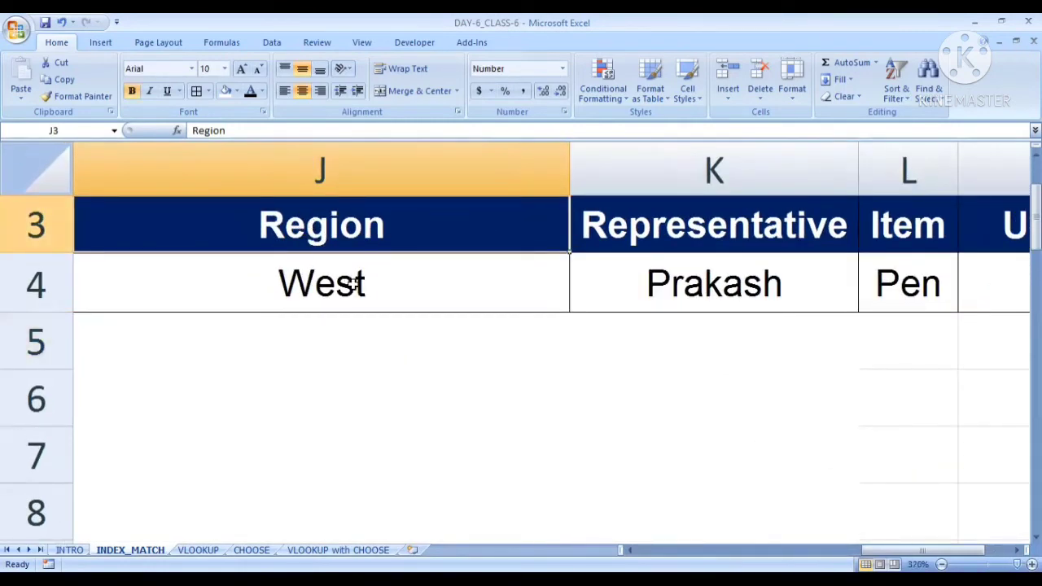
pyautogui.click(341, 293)
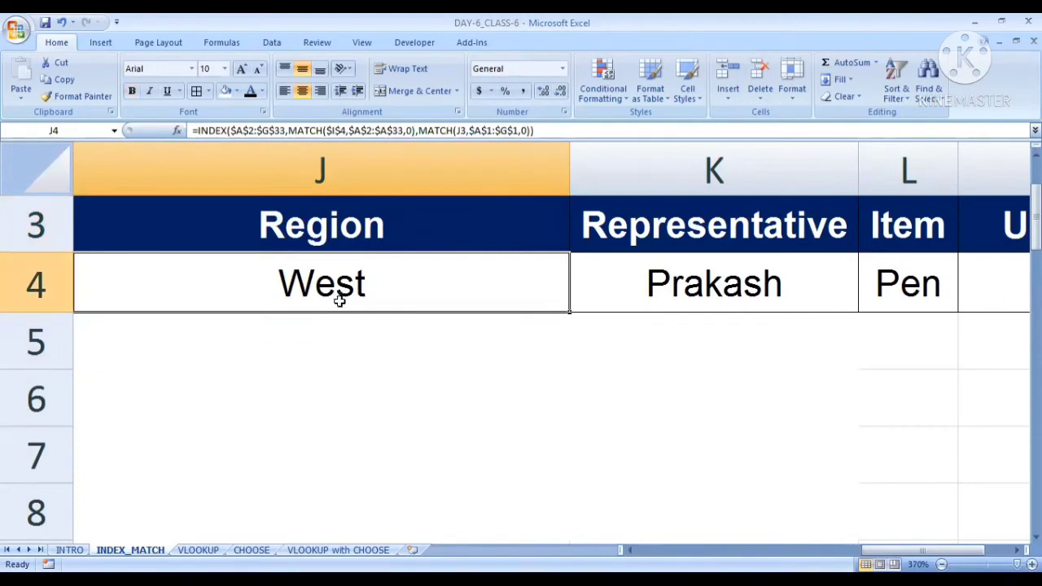
pyautogui.click(370, 409)
pyautogui.click(315, 234)
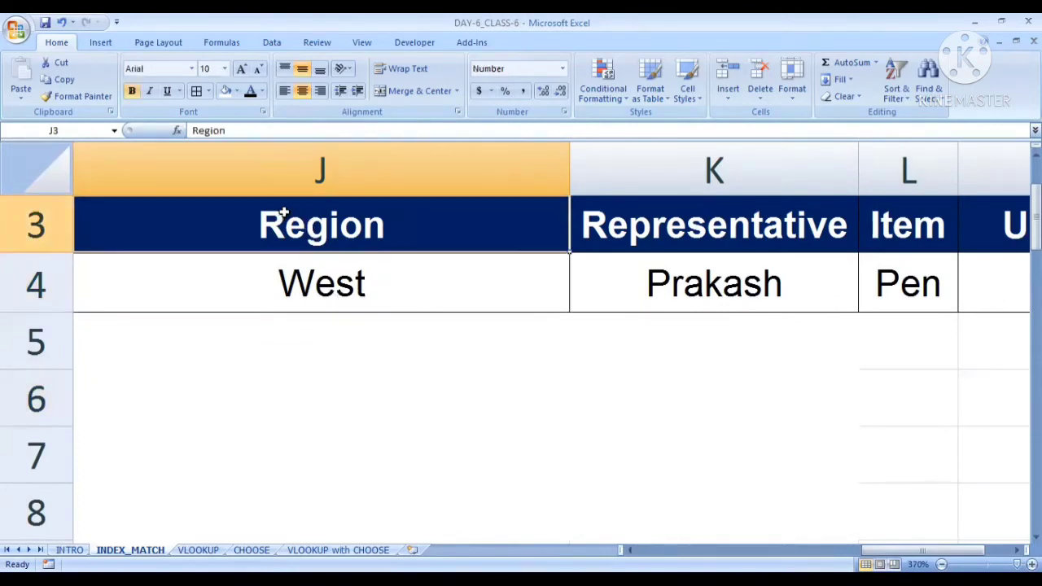
pyautogui.click(348, 285)
pyautogui.click(395, 376)
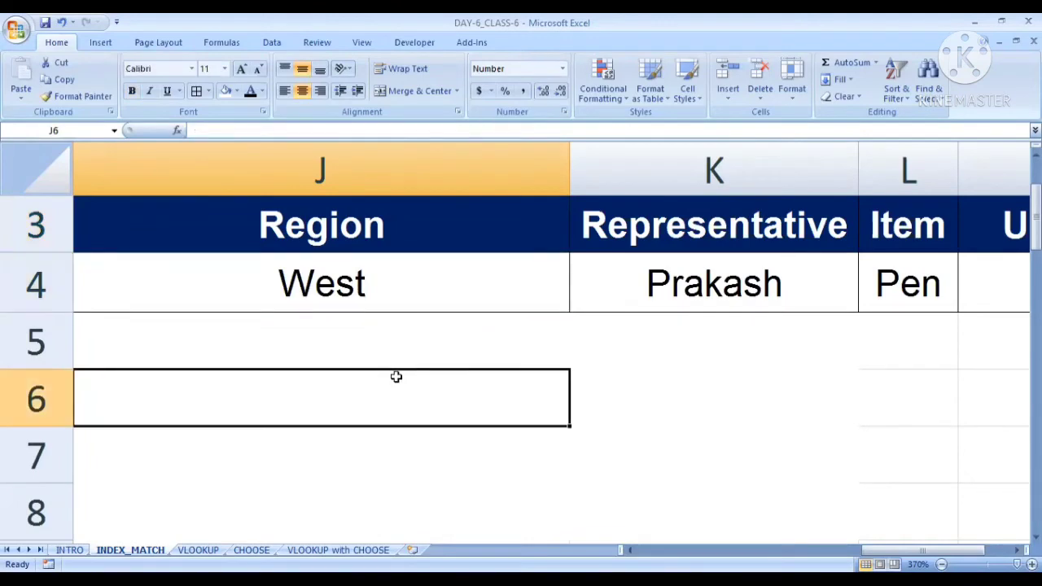
# Replace the Region header in J3 with Item
pyautogui.click(339, 226)
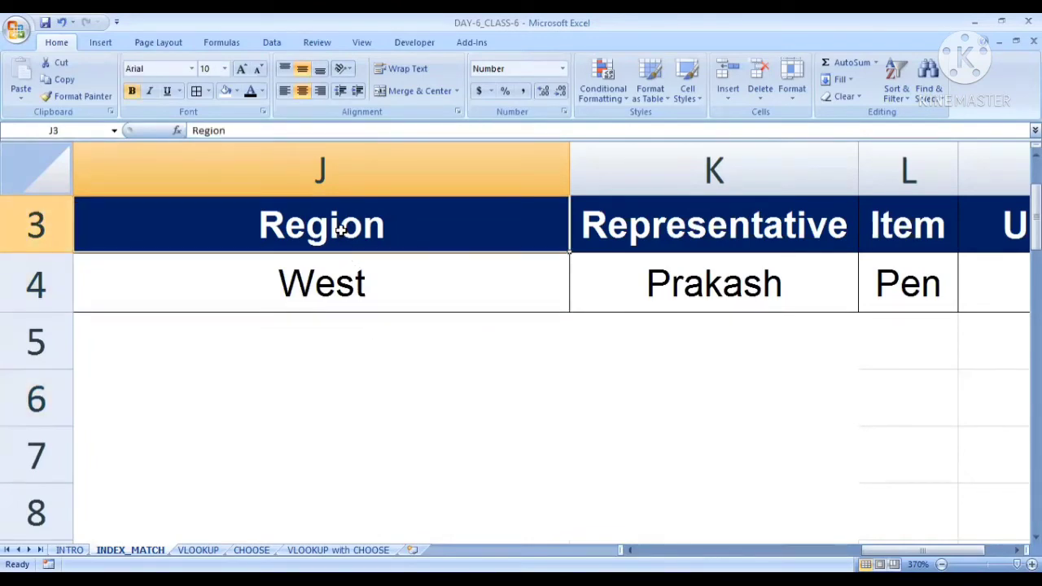
pyautogui.write('Item')
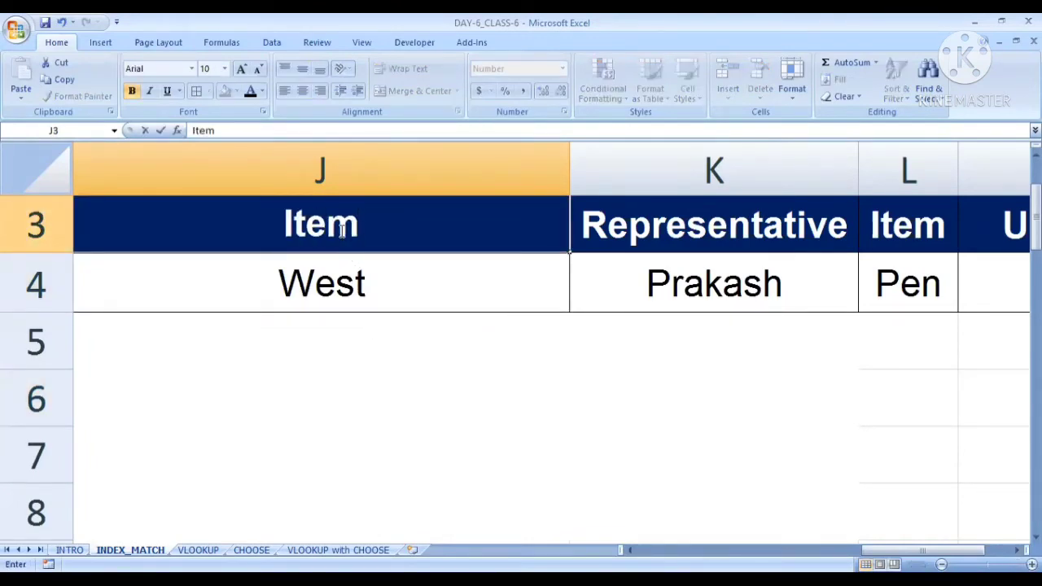
pyautogui.press('Return')
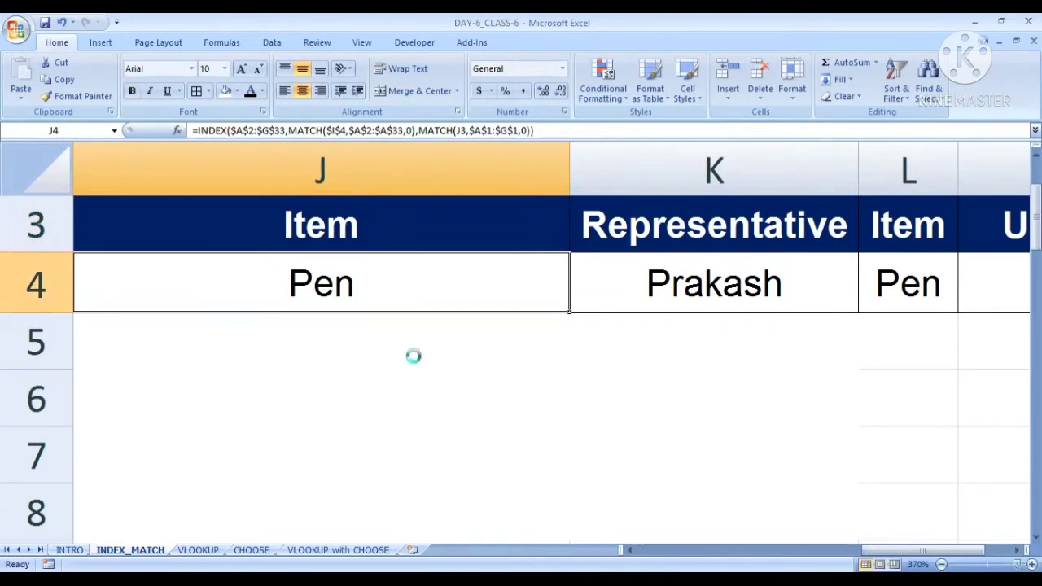
# Set the Invoice No. lookup value in I4 to 19
pyautogui.scroll(-2, 414, 355)
pyautogui.scroll(-1, 414, 356)
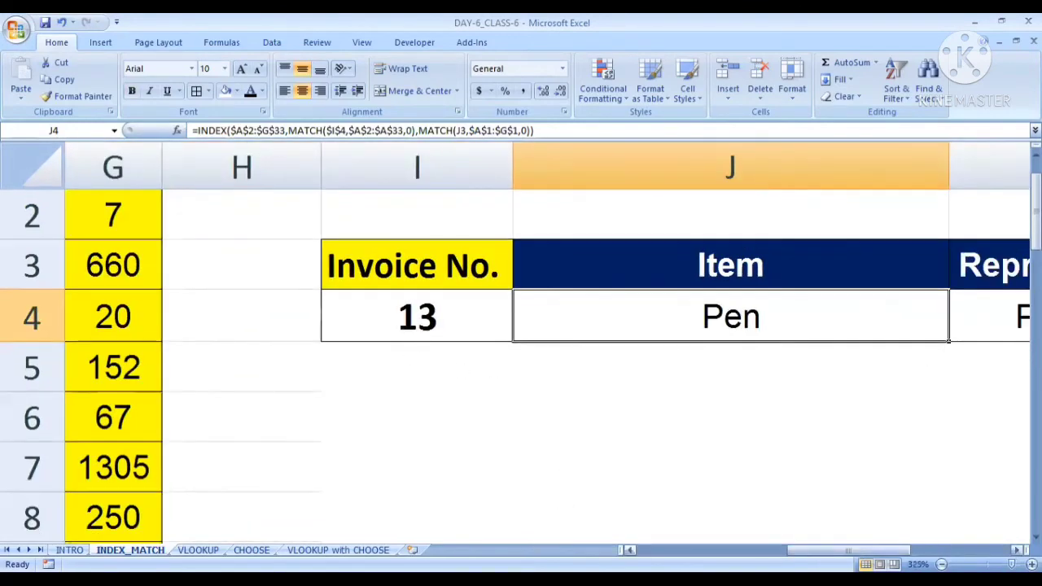
pyautogui.moveTo(847, 550); pyautogui.dragTo(893, 550)
pyautogui.scroll(-3, 484, 394)
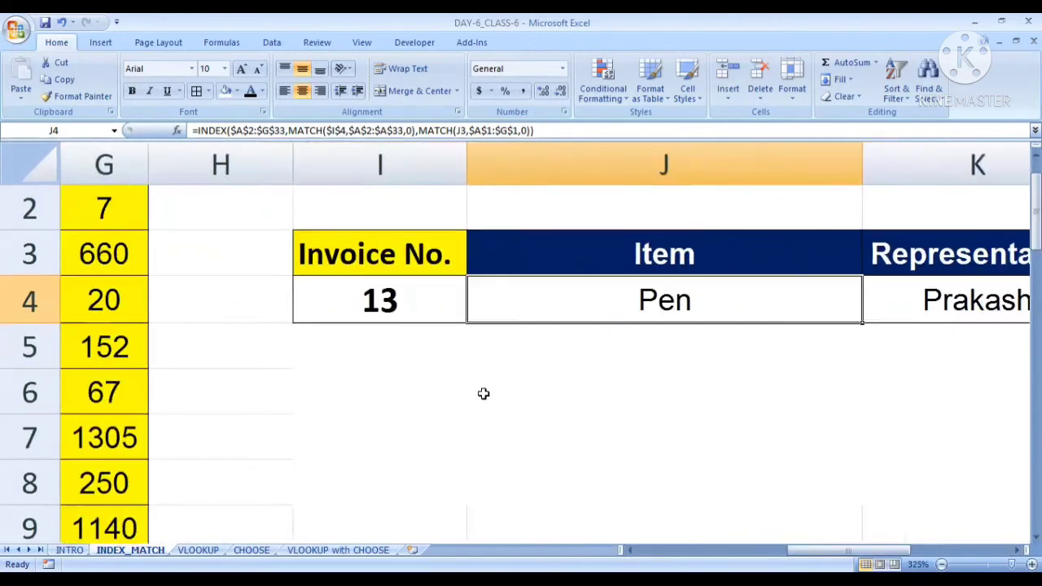
pyautogui.scroll(-6, 484, 393)
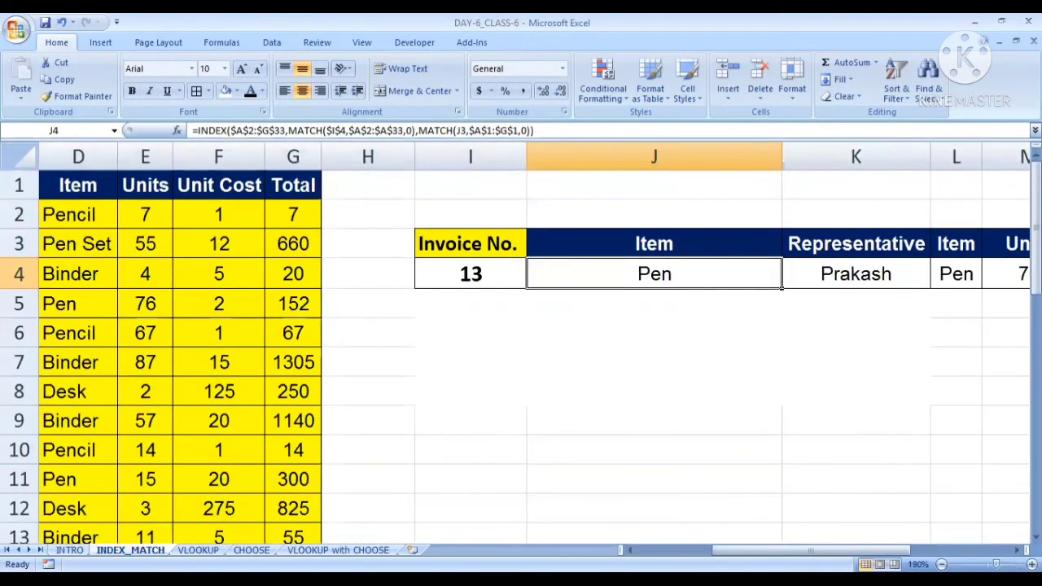
pyautogui.moveTo(732, 550); pyautogui.dragTo(806, 550)
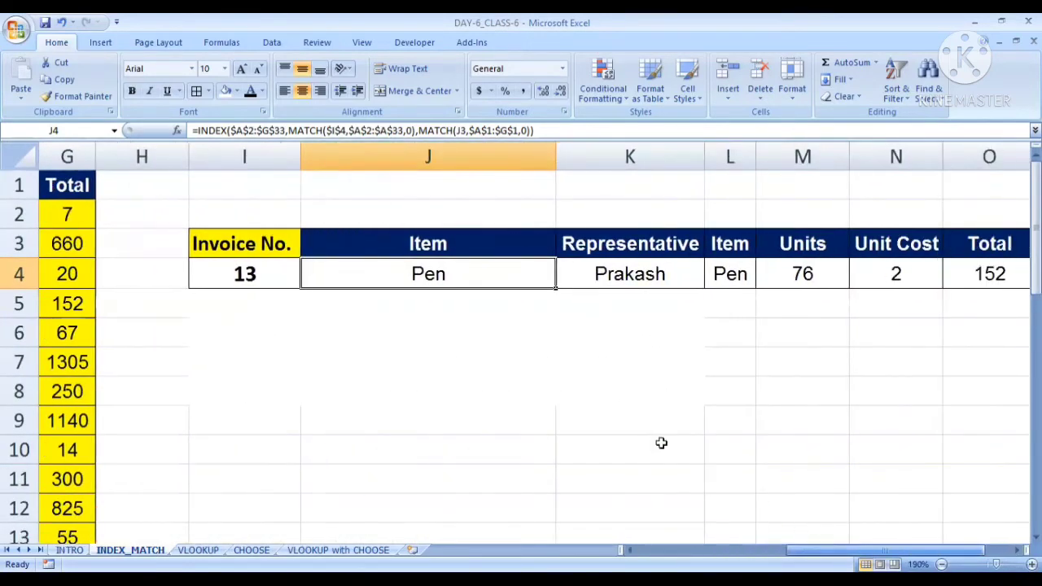
pyautogui.click(265, 259)
pyautogui.click(263, 360)
pyautogui.click(256, 271)
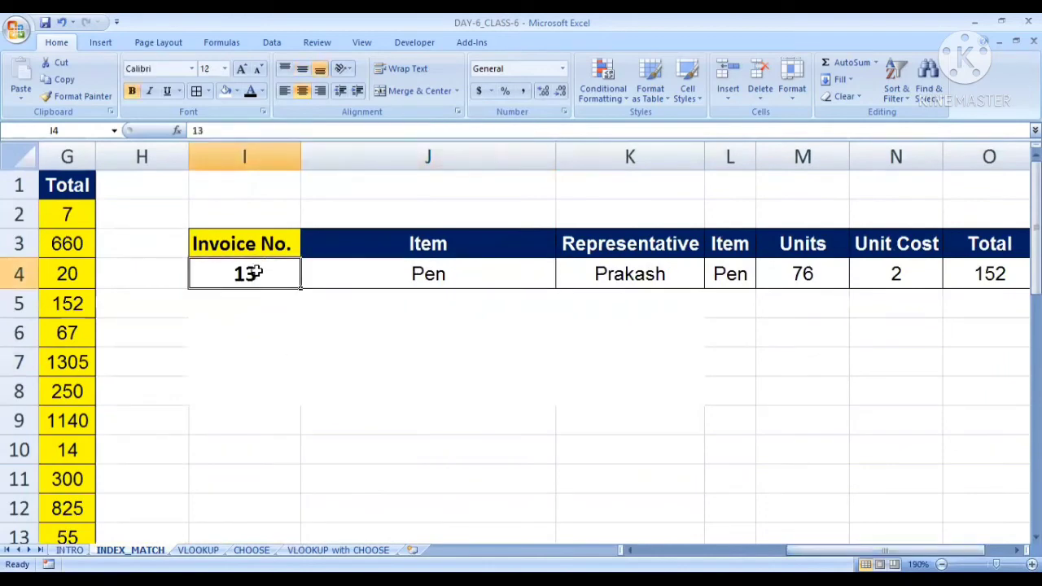
pyautogui.write('19')
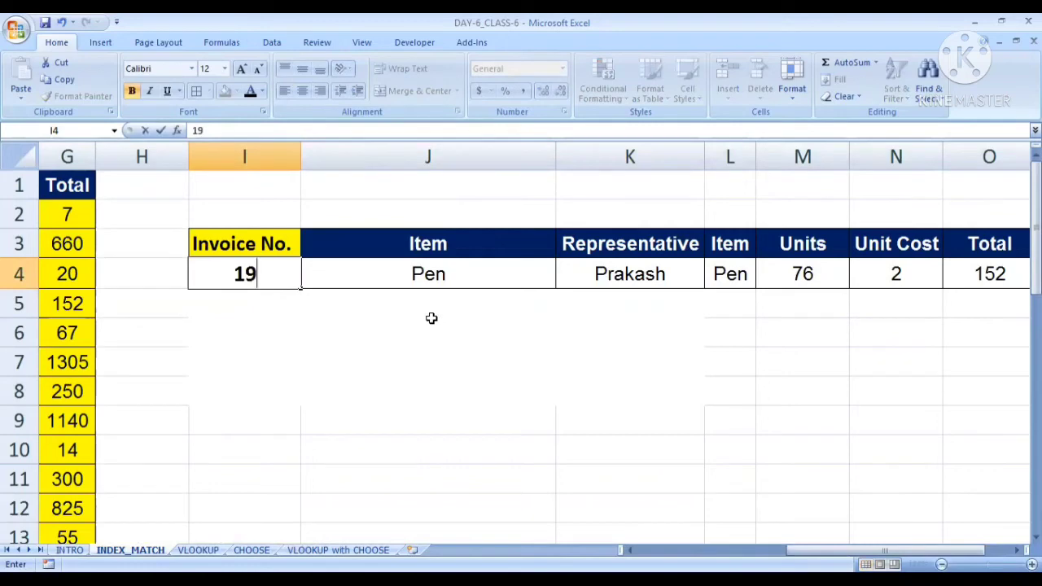
pyautogui.press('Return')
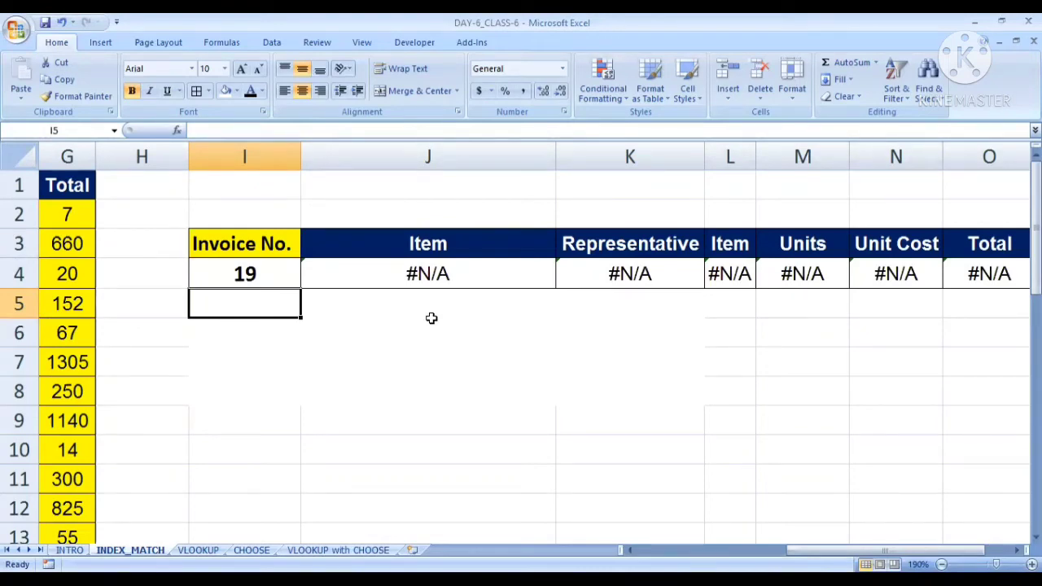
# Examine the lookup formula in J4 together with the Invoice No. value in I4 that it refers to
pyautogui.keyDown('ctrl'); pyautogui.scroll(3, 472, 281); pyautogui.keyUp('ctrl')
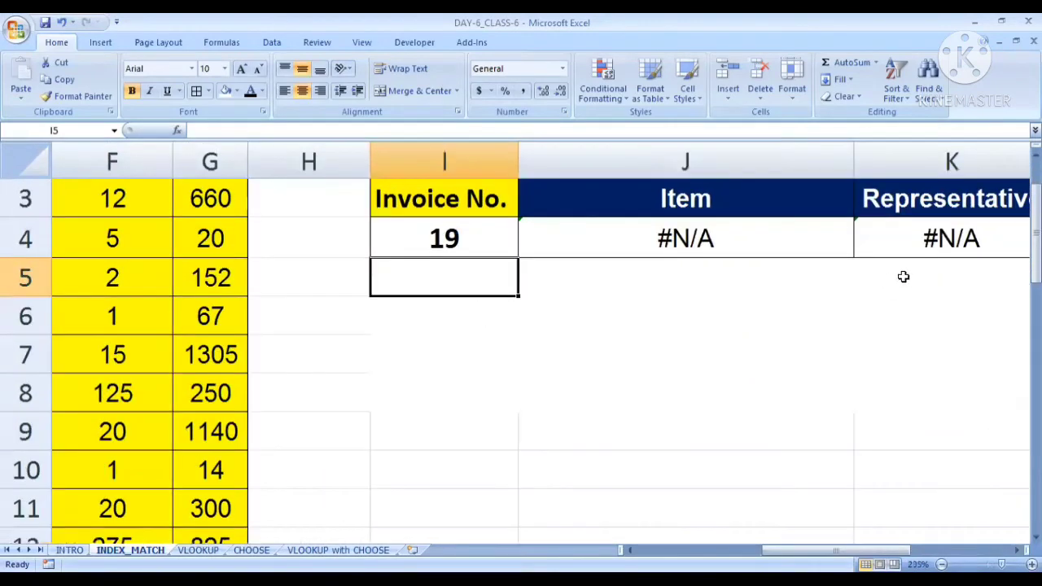
pyautogui.keyDown('ctrl'); pyautogui.scroll(7, 903, 276); pyautogui.keyUp('ctrl')
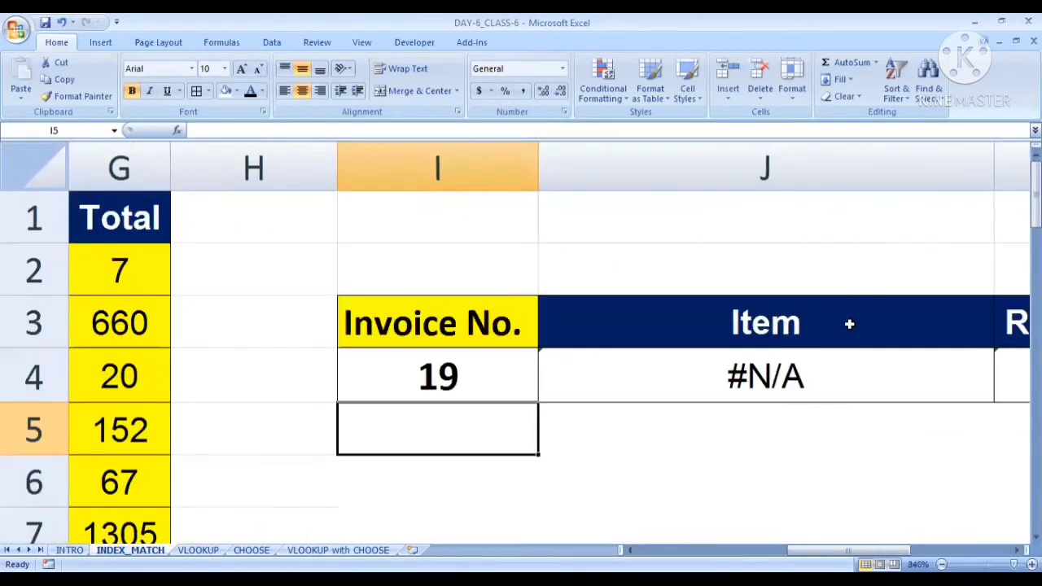
pyautogui.moveTo(846, 550); pyautogui.dragTo(895, 550)
pyautogui.click(573, 369)
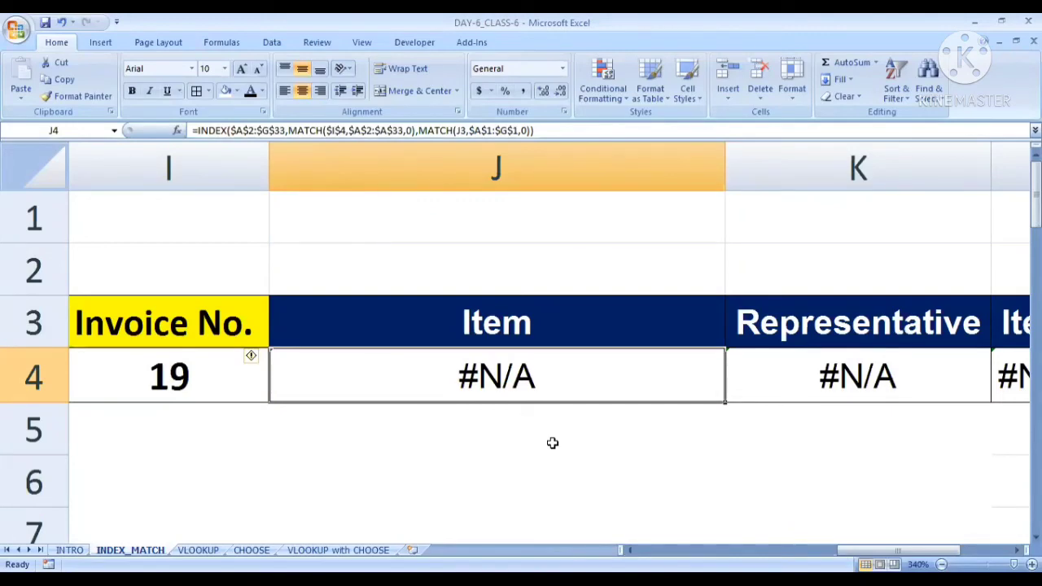
pyautogui.click(456, 461)
pyautogui.click(390, 372)
pyautogui.click(161, 381)
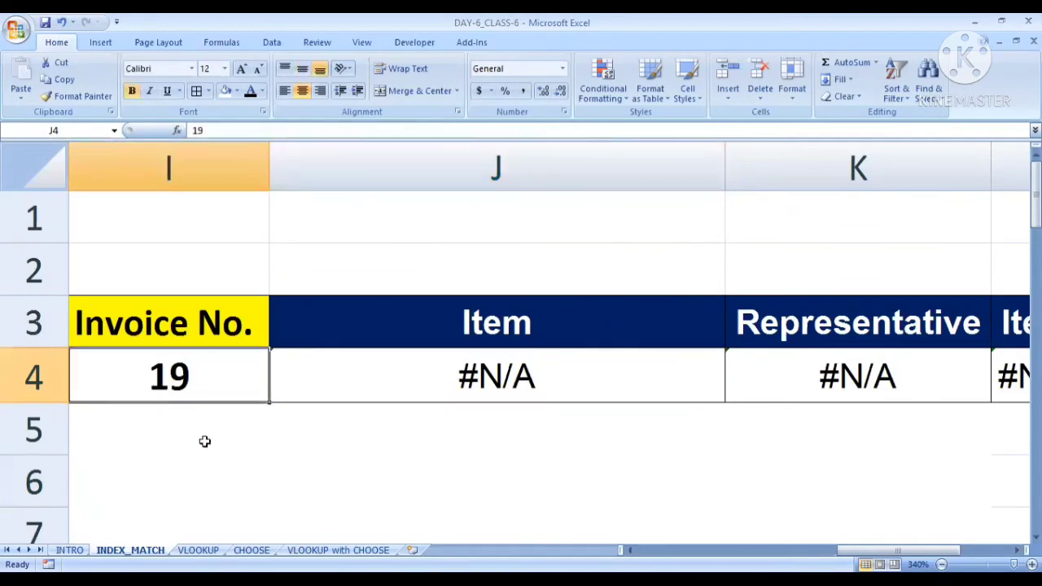
pyautogui.click(444, 374)
pyautogui.click(205, 470)
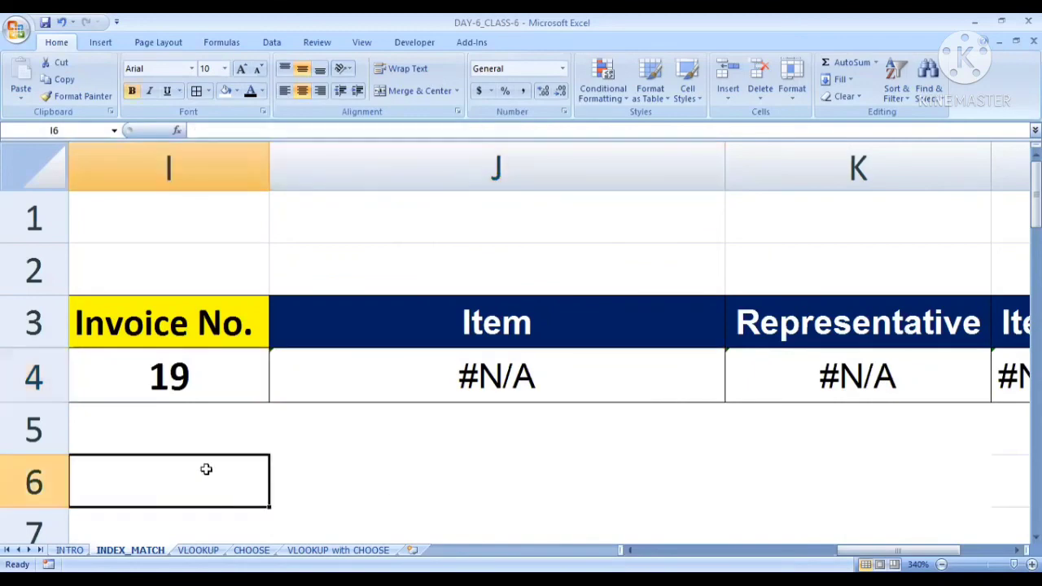
pyautogui.click(165, 378)
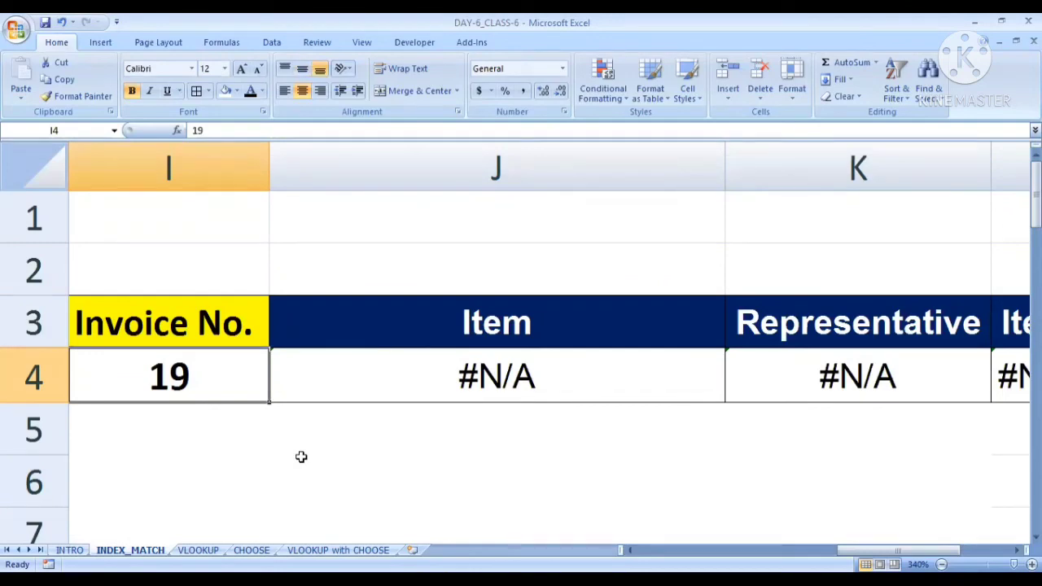
# Look through the Invoice No. column of the source table for a number that exists in the data
pyautogui.press('Left')
pyautogui.press('Left')
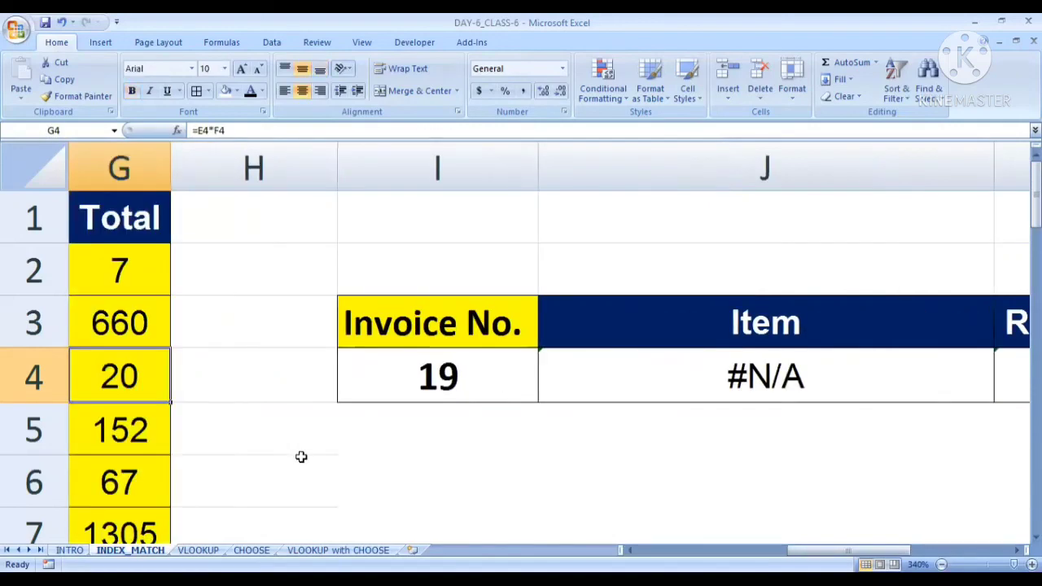
pyautogui.press('Right')
pyautogui.press('Right')
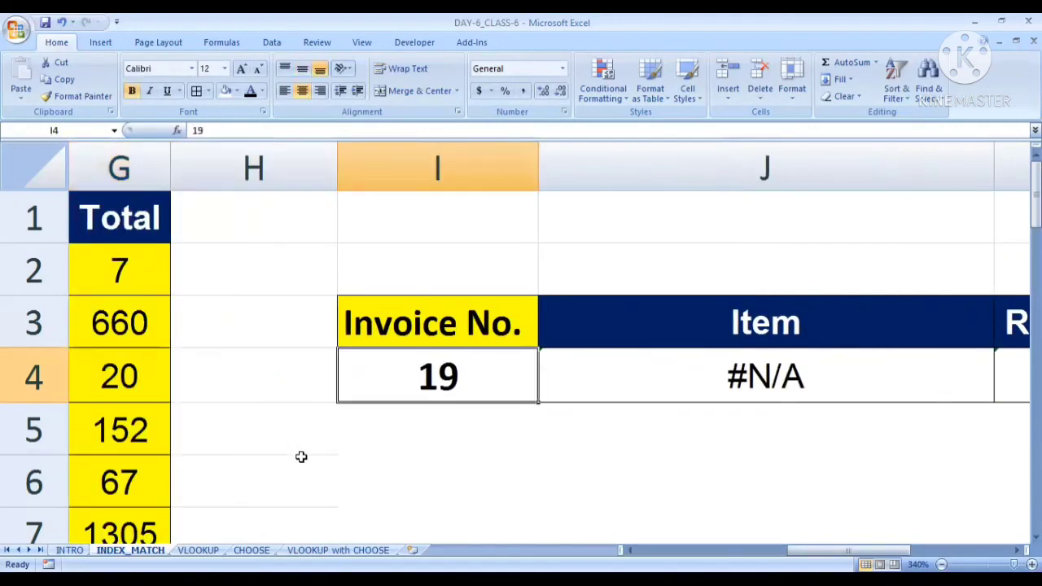
pyautogui.press('Left')
pyautogui.press('Left')
pyautogui.press('Left')
pyautogui.press('Left')
pyautogui.press('Left')
pyautogui.press('Left')
pyautogui.press('Left')
pyautogui.press('Left')
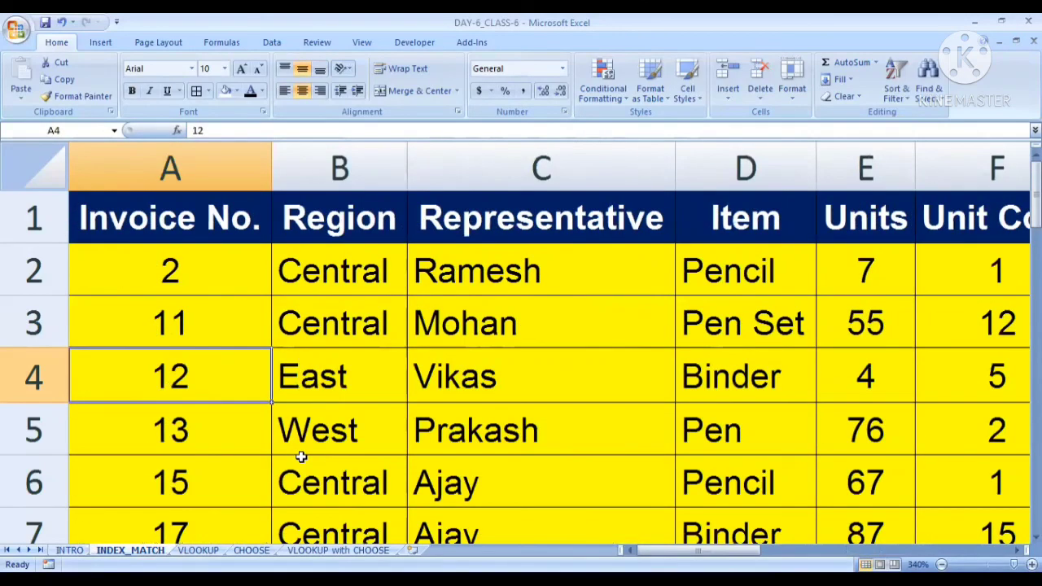
pyautogui.scroll(-3, 235, 410)
pyautogui.scroll(3, 233, 405)
pyautogui.click(194, 271)
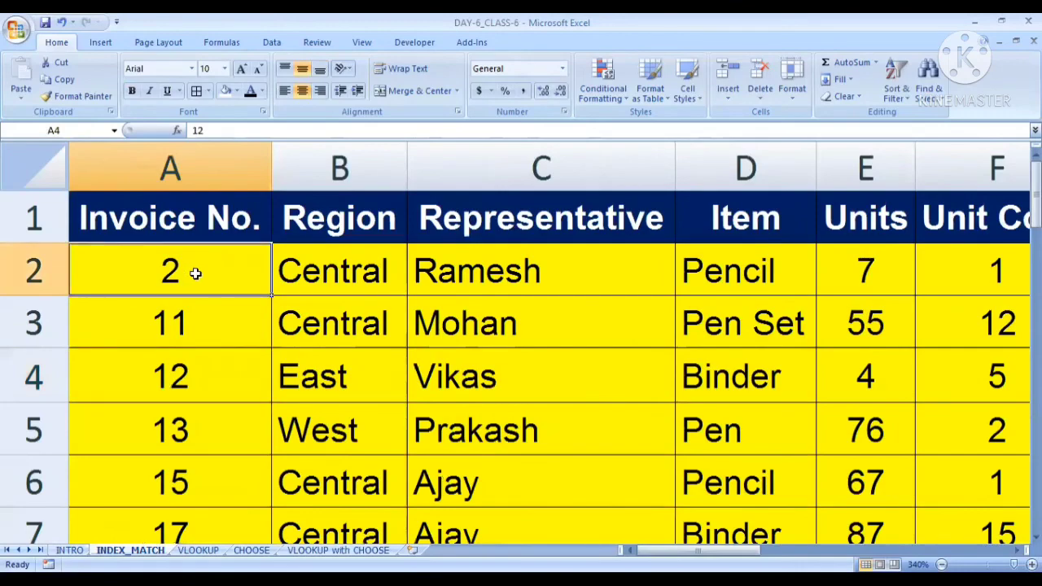
pyautogui.click(204, 320)
pyautogui.click(197, 267)
pyautogui.scroll(-4, 215, 394)
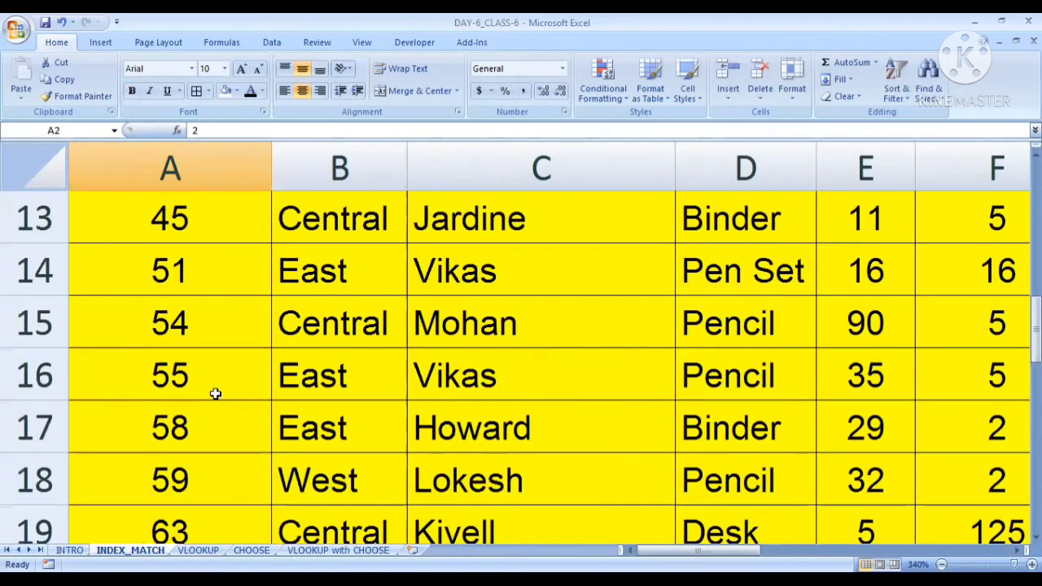
pyautogui.scroll(-5, 214, 392)
pyautogui.scroll(1, 210, 421)
pyautogui.scroll(8, 210, 422)
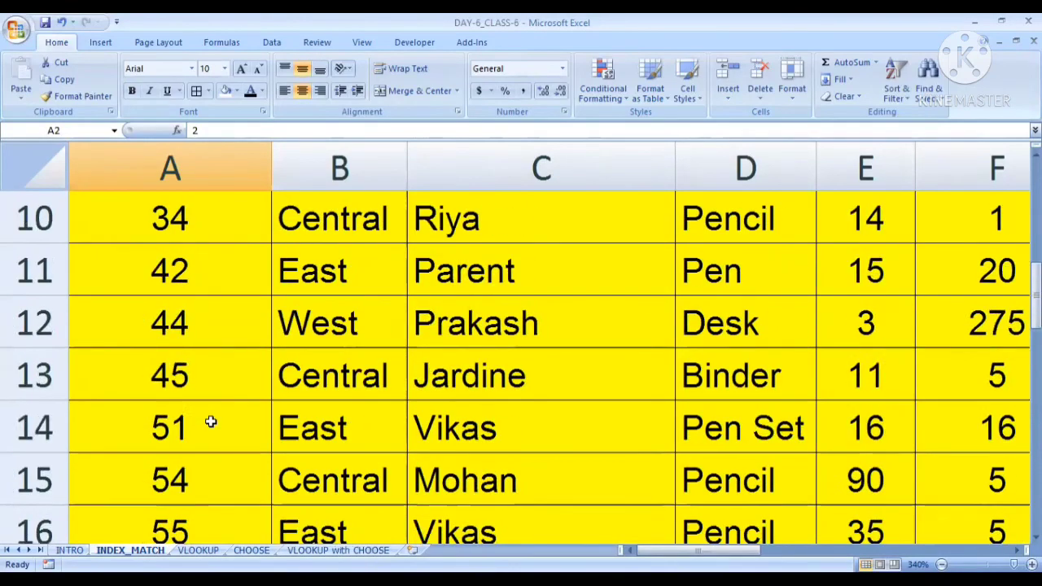
pyautogui.scroll(-10, 200, 360)
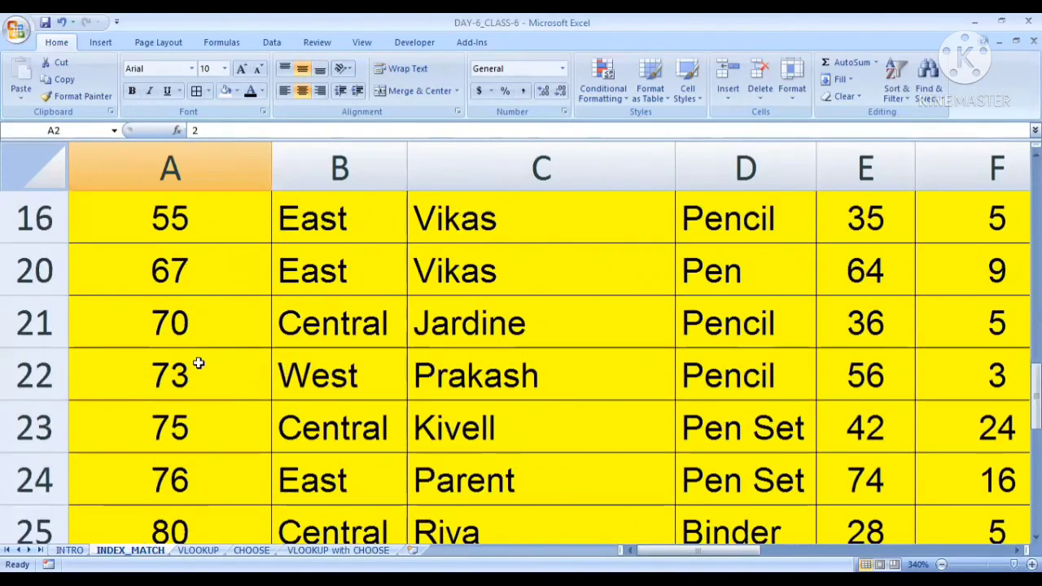
pyautogui.scroll(5, 200, 366)
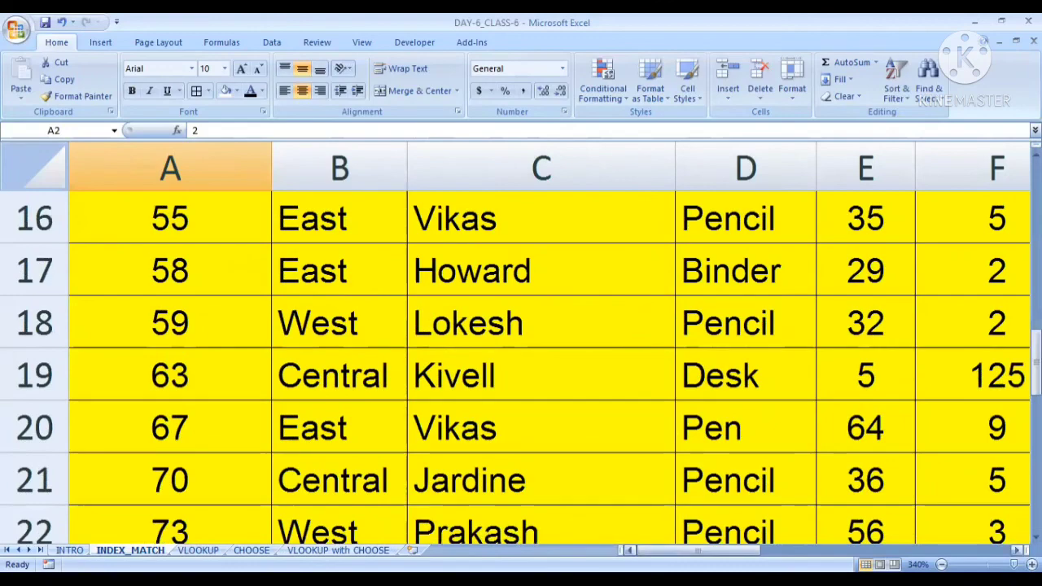
pyautogui.moveTo(659, 551)
pyautogui.mouseDown()
pyautogui.moveTo(806, 538)
pyautogui.moveTo(652, 533)
pyautogui.mouseUp()
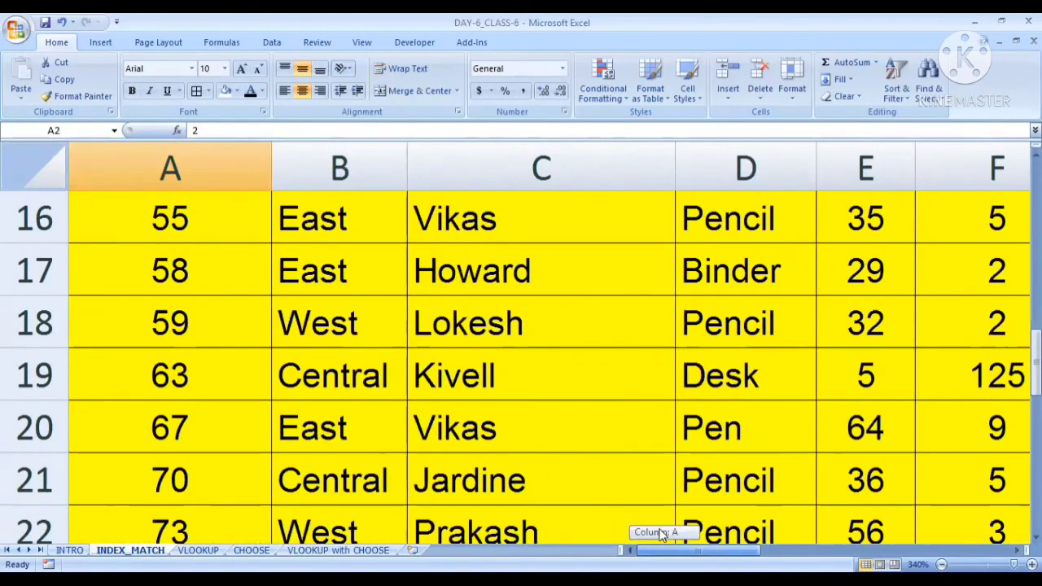
pyautogui.click(212, 371)
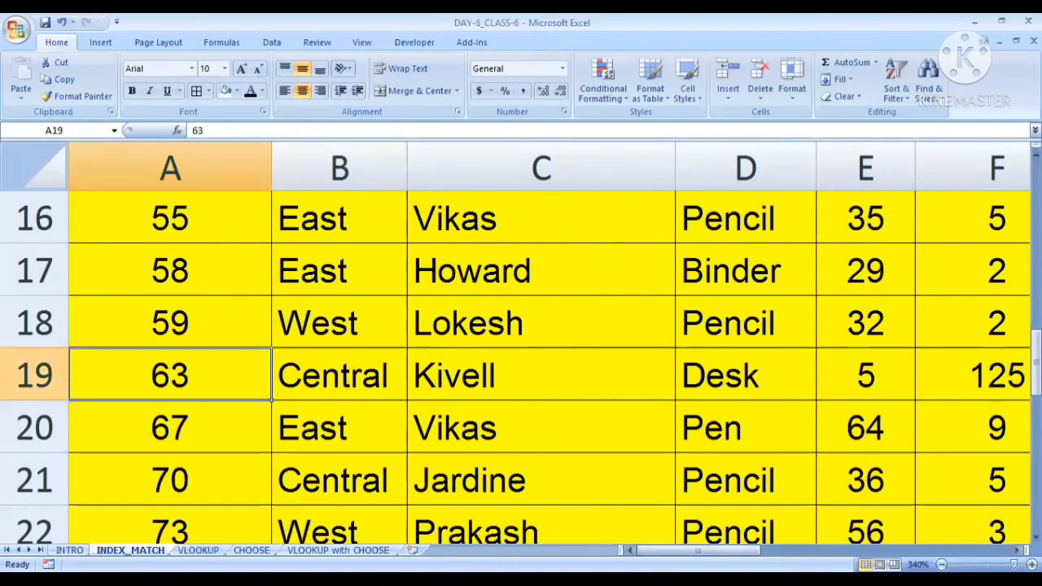
# Set the Invoice No. lookup value in I4 to 63
pyautogui.moveTo(704, 550); pyautogui.dragTo(878, 546)
pyautogui.scroll(5, 707, 426)
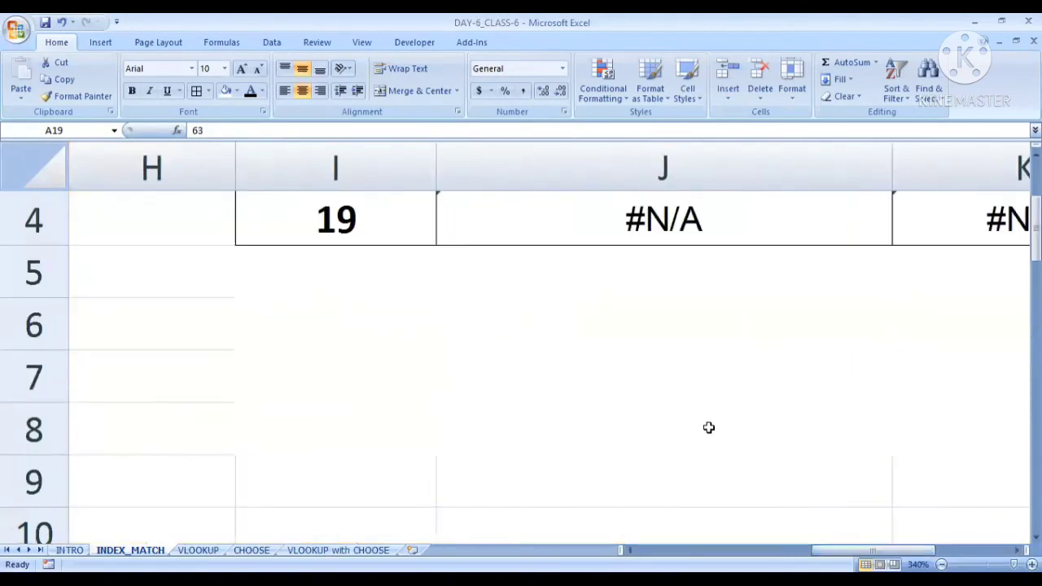
pyautogui.click(369, 384)
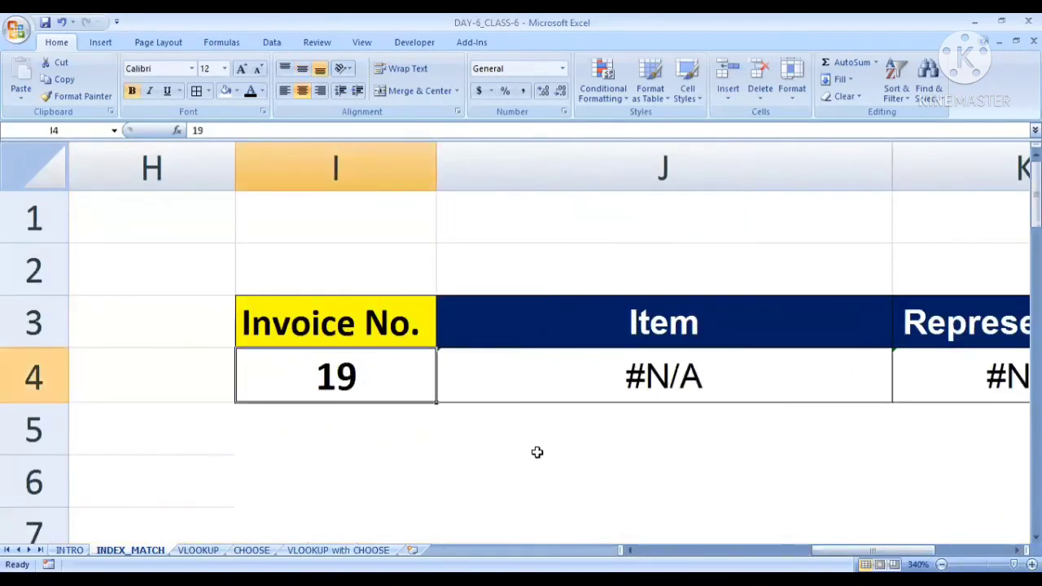
pyautogui.scroll(-6, 528, 451)
pyautogui.scroll(-2, 529, 450)
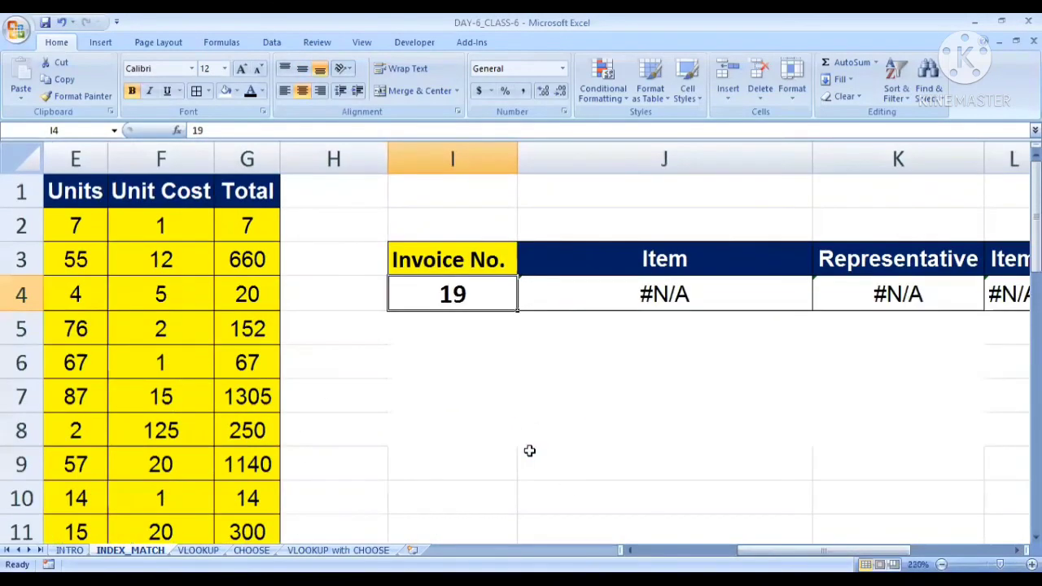
pyautogui.write('63')
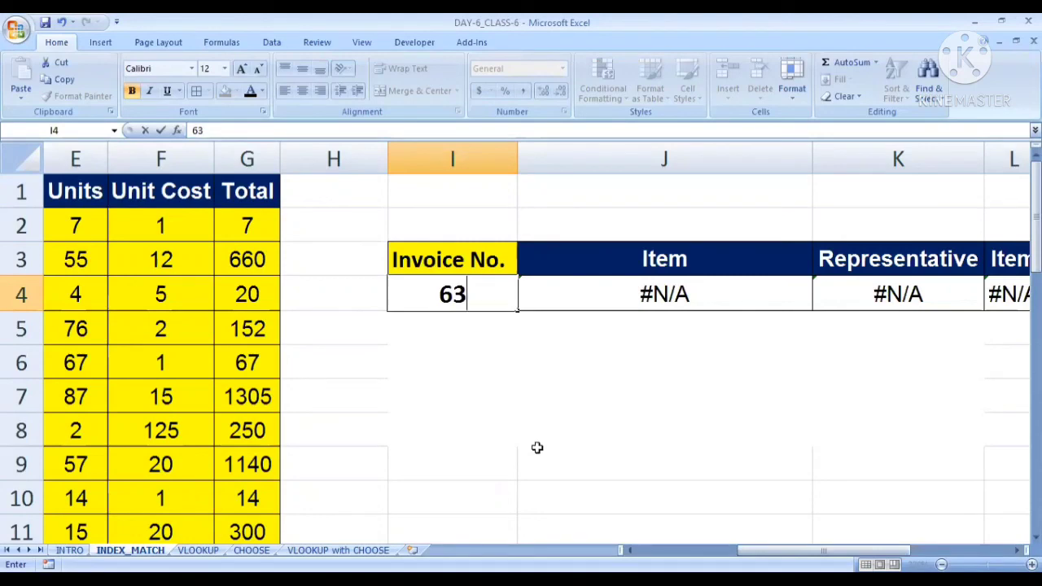
pyautogui.press('Return')
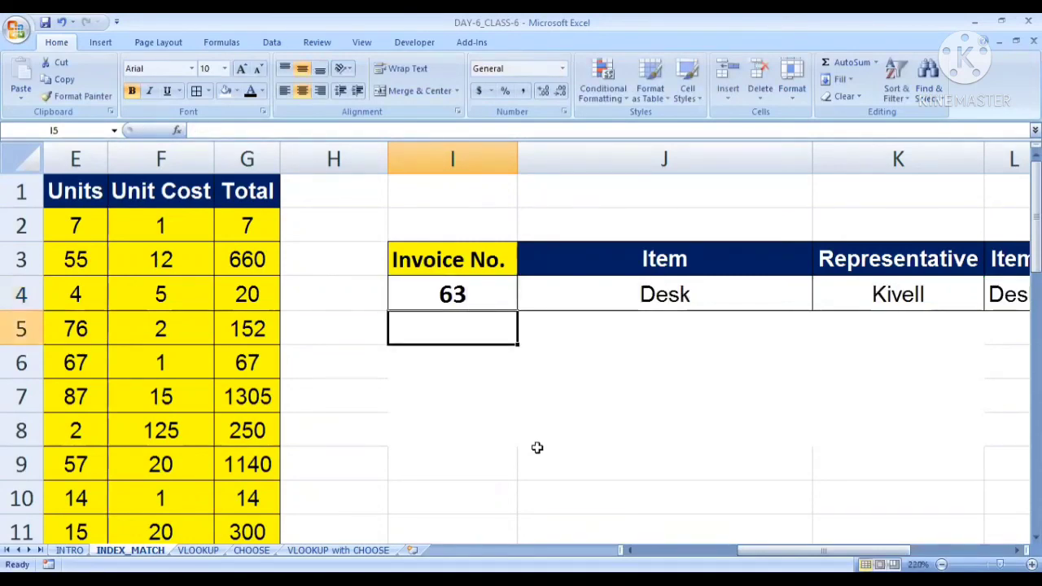
# Replace the Item header in J3 with Region
pyautogui.moveTo(773, 550); pyautogui.dragTo(856, 529)
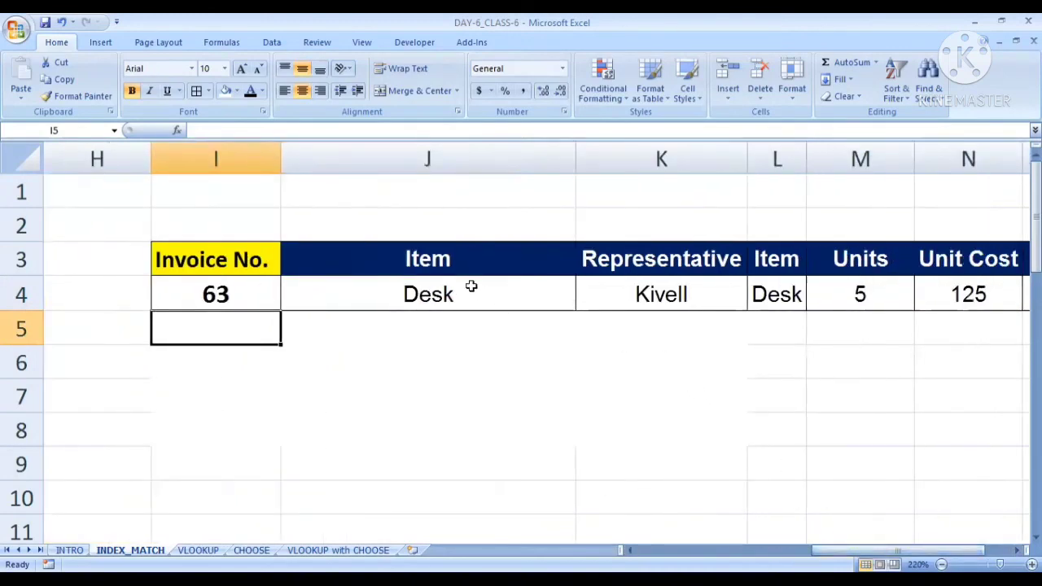
pyautogui.click(458, 262)
pyautogui.write('Re')
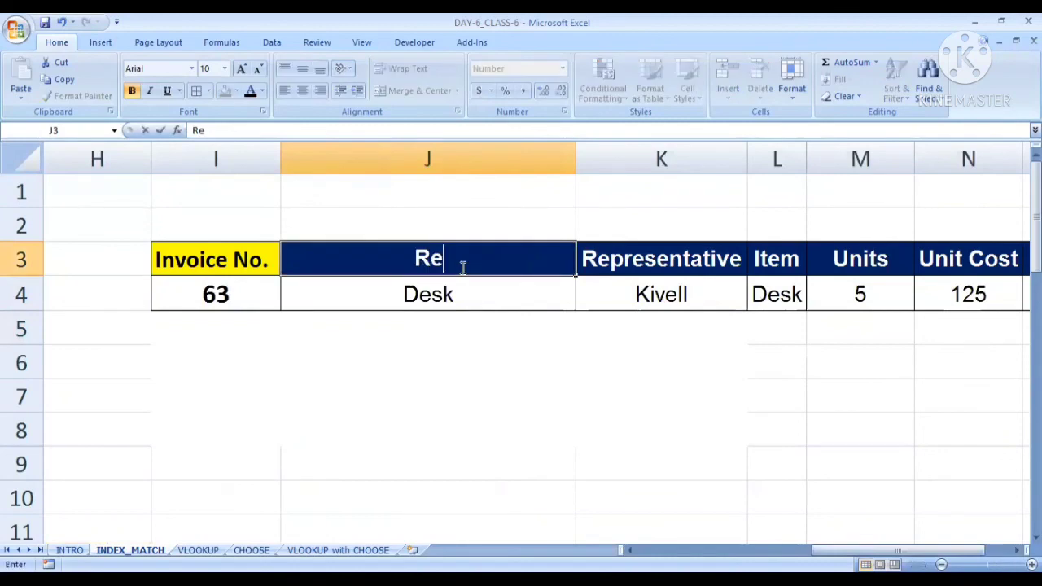
pyautogui.write('gion')
pyautogui.press('Return')
pyautogui.click(488, 348)
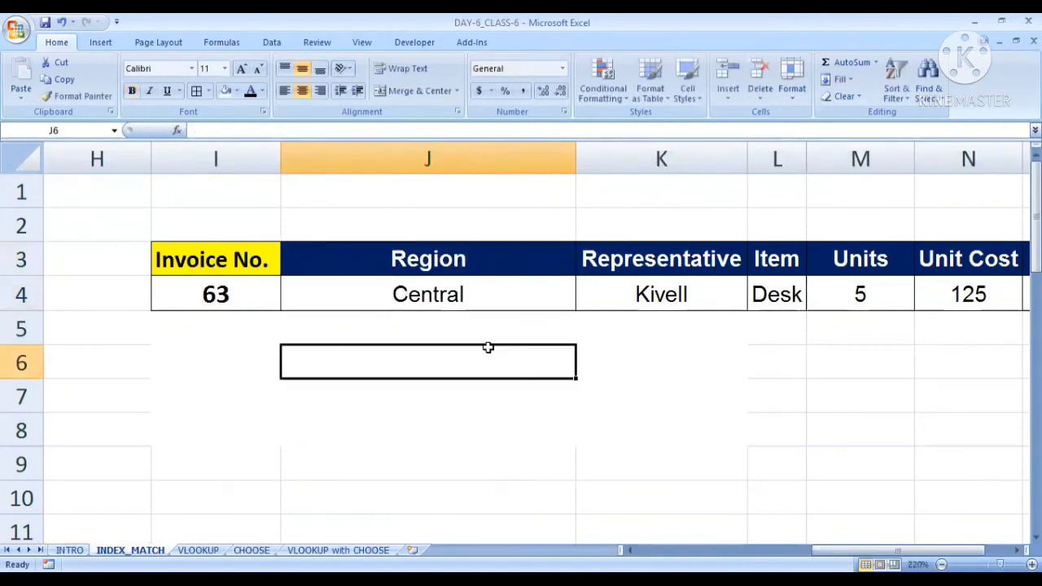